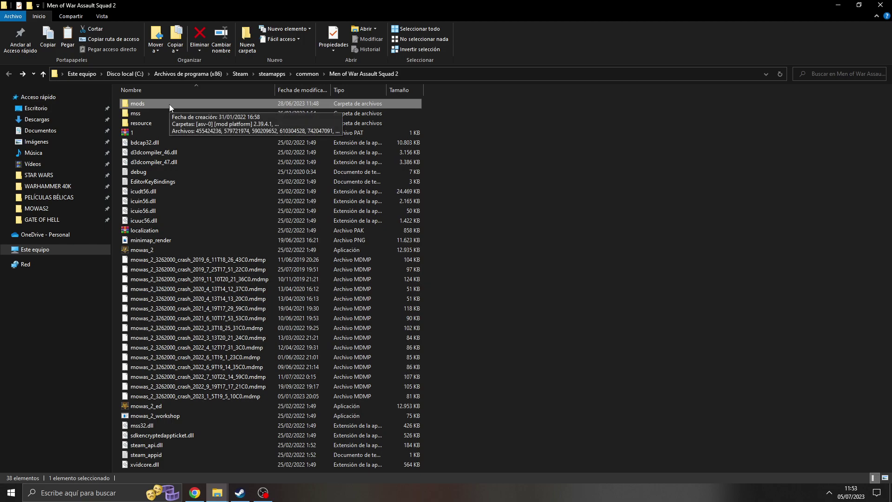
Step: Open the game's mods folder and examine the mod subfolders and numbered files it contains
double_click(169, 104)
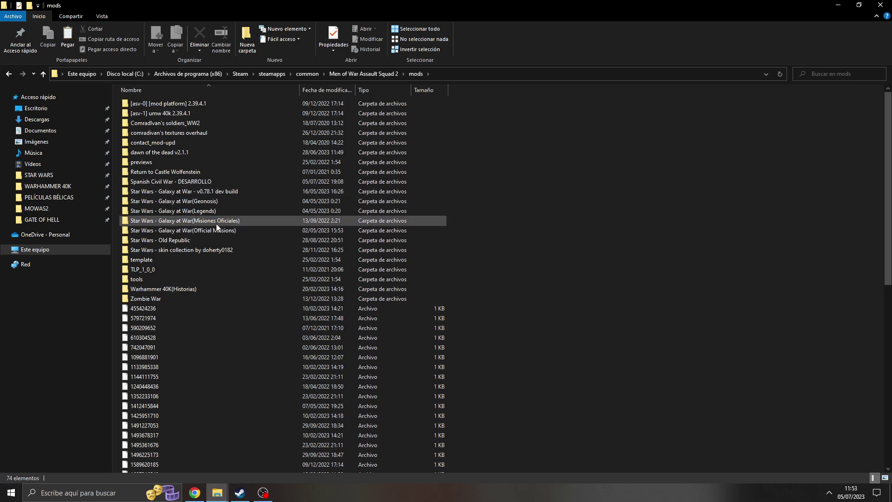
mouse_move(168, 227)
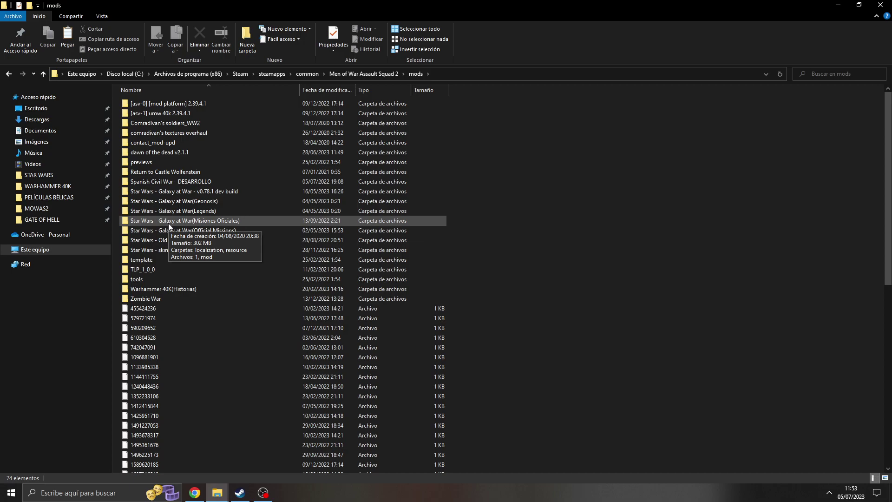
scroll(294, 340, down, 6)
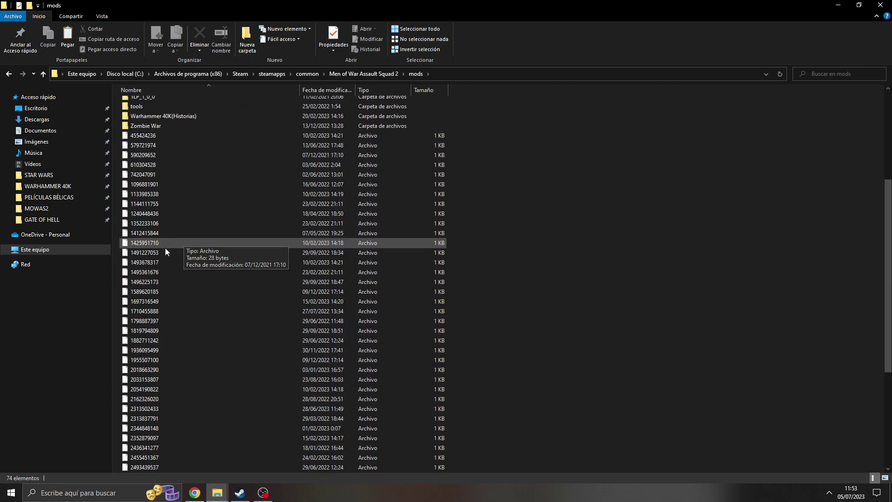
scroll(165, 249, down, 2)
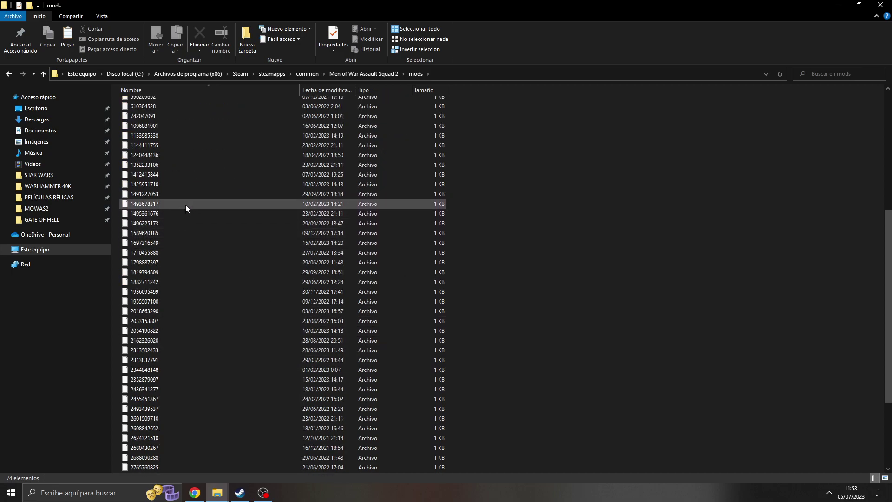
scroll(185, 207, down, 4)
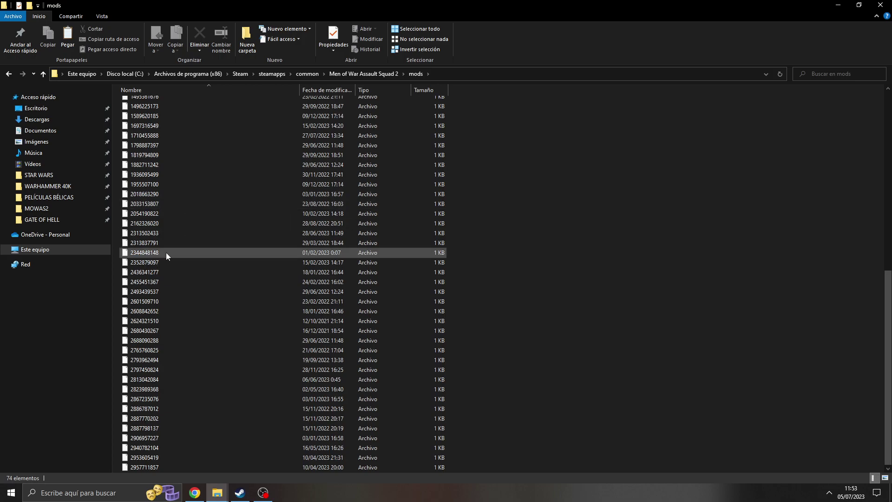
scroll(151, 241, up, 12)
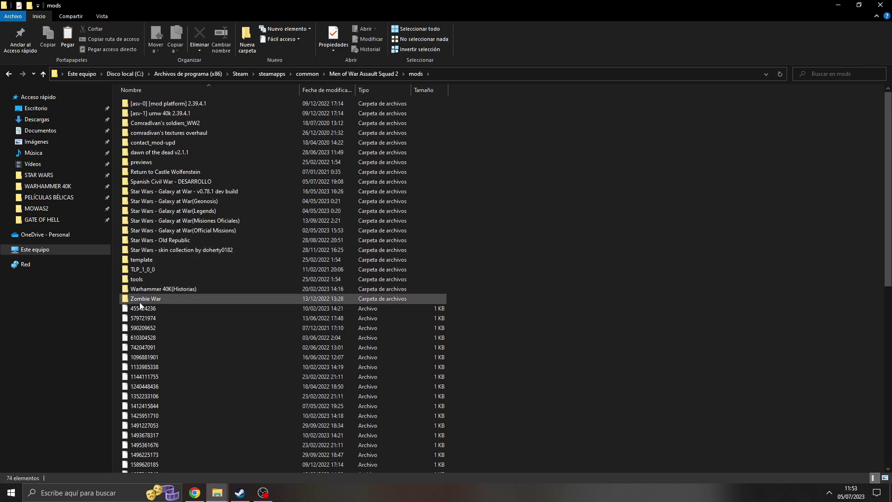
scroll(142, 354, down, 3)
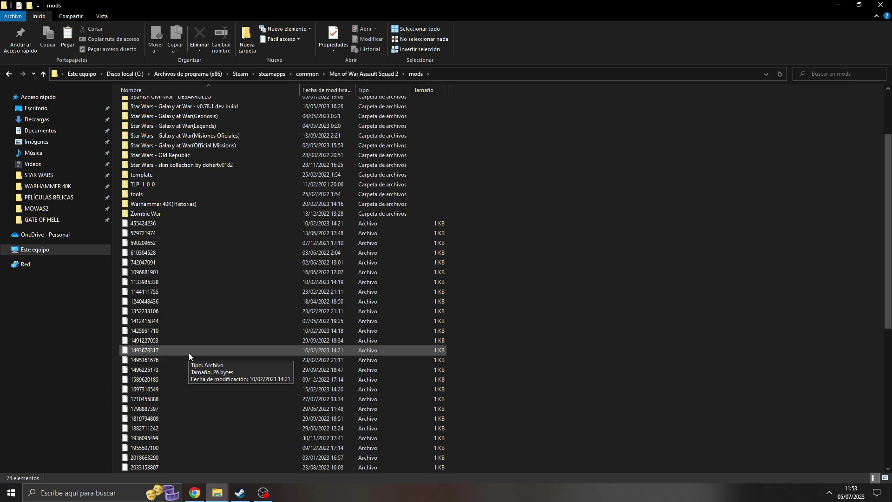
scroll(170, 237, down, 9)
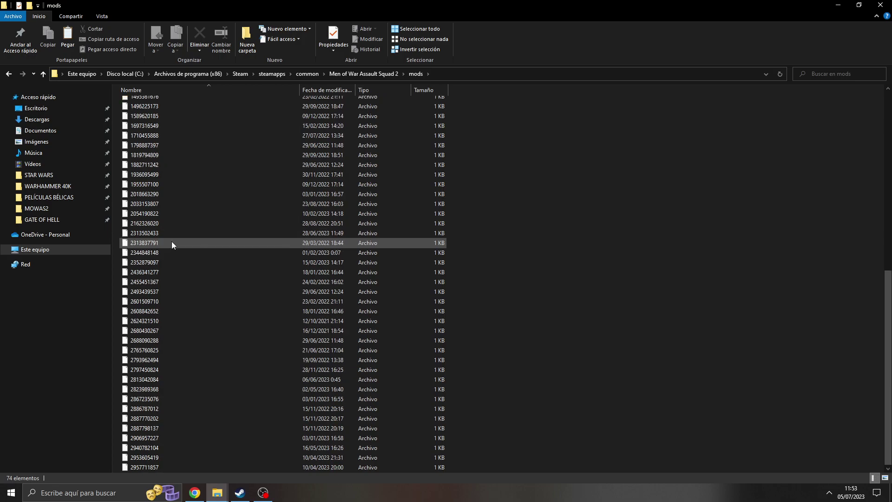
scroll(211, 338, up, 7)
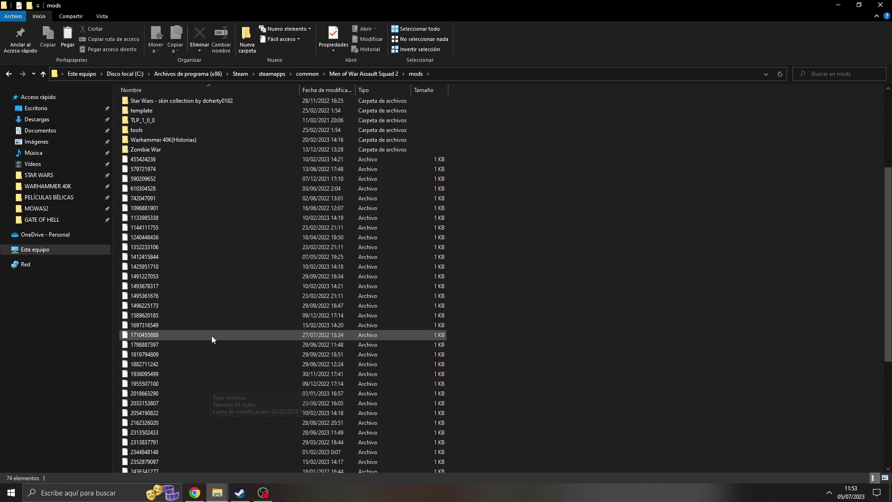
scroll(212, 339, up, 4)
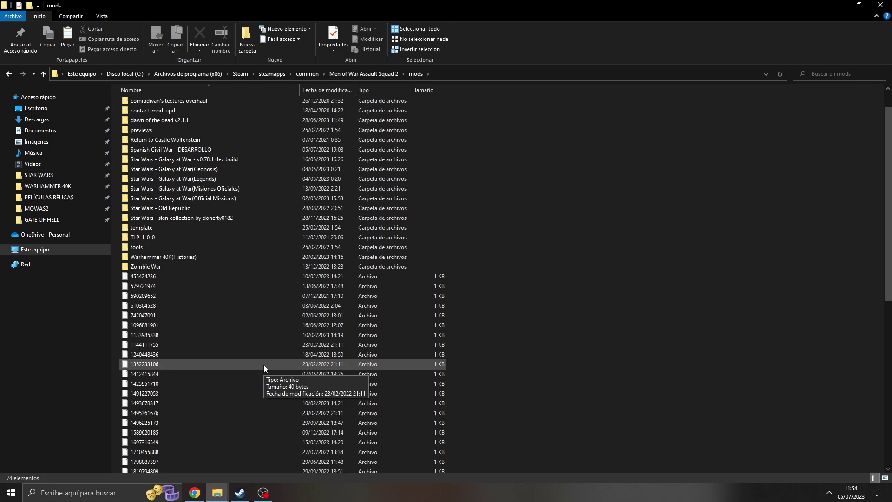
scroll(270, 325, up, 1)
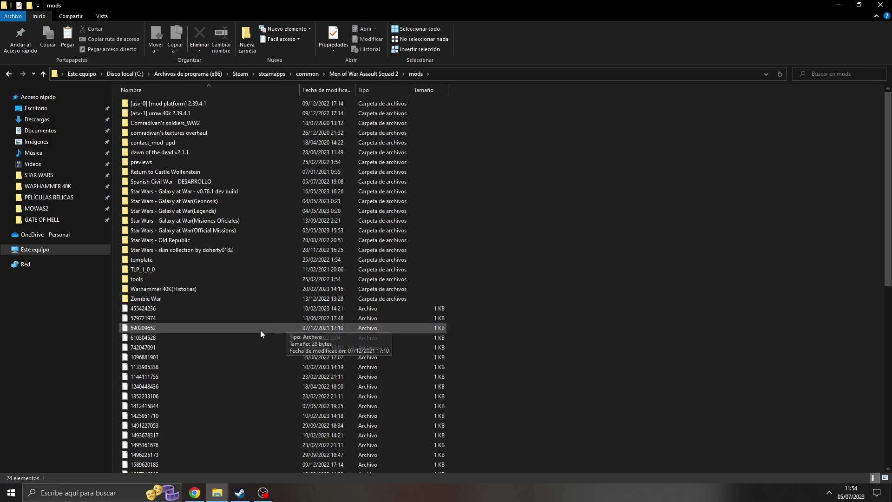
scroll(165, 376, down, 4)
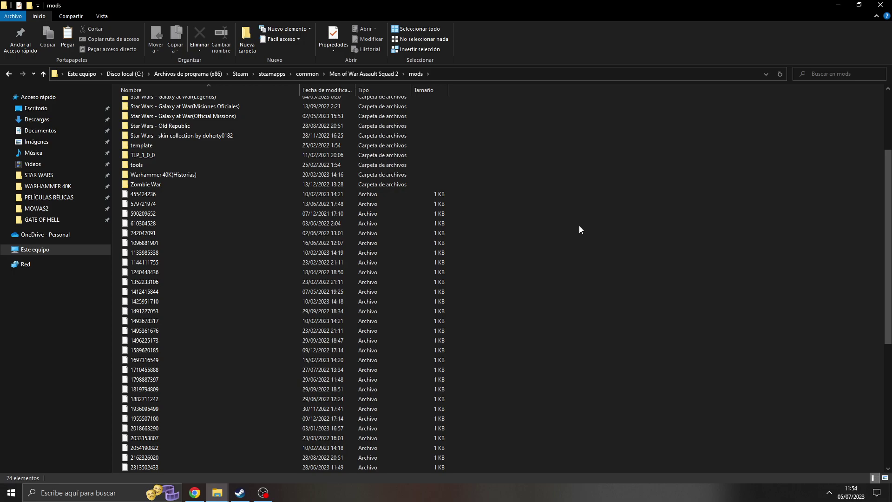
scroll(498, 198, up, 4)
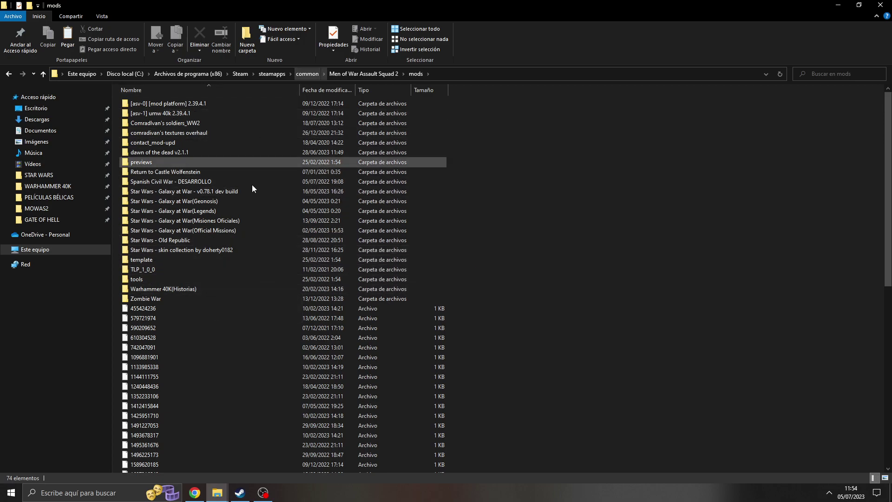
Step: Switch to the MI TRABAJO EN STEAM folder and create a new folder there named "mod nuevo"
mouse_move(217, 492)
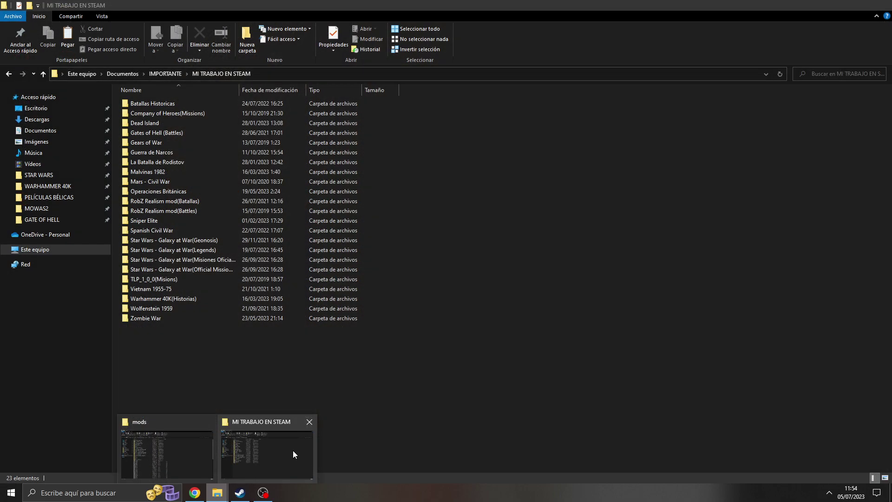
click(293, 450)
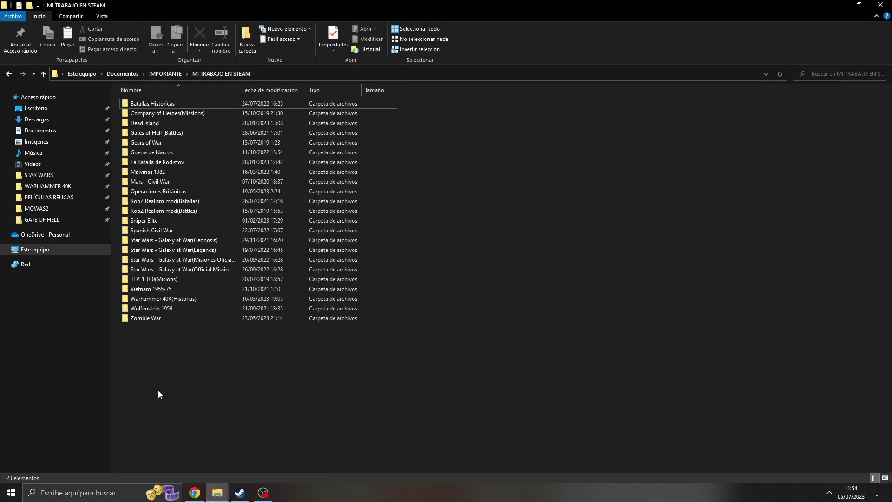
drag(183, 358, 242, 104)
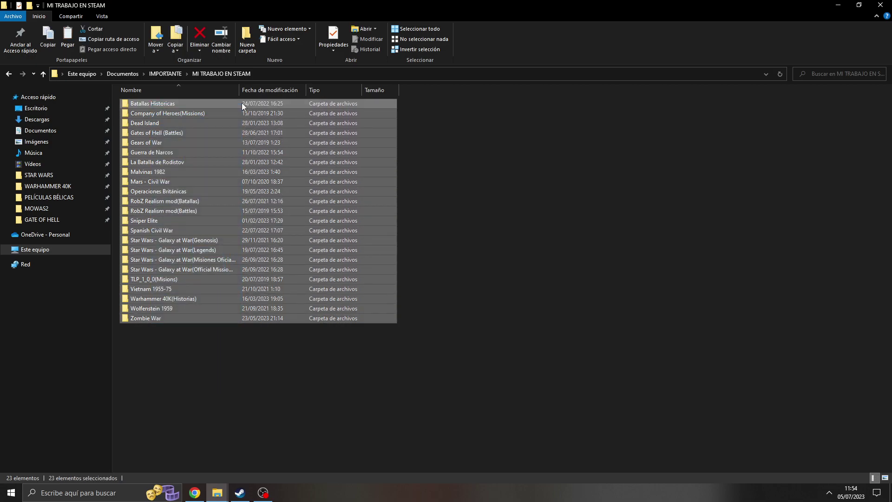
click(508, 340)
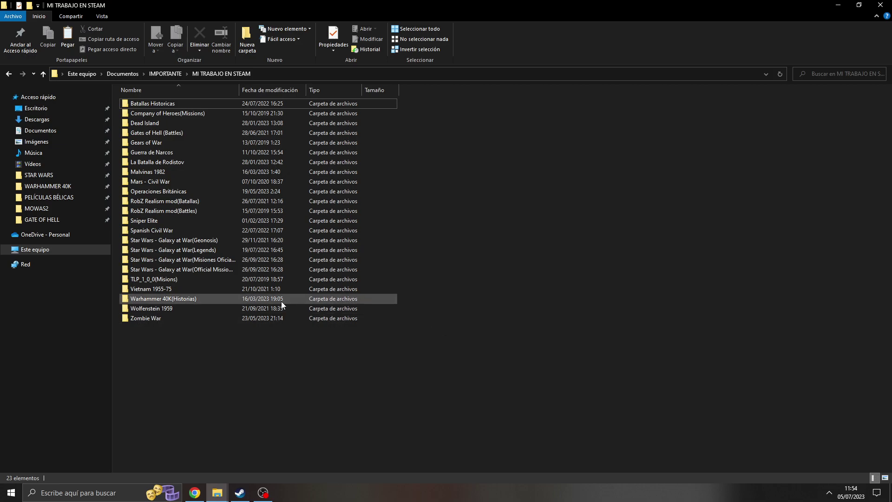
right_click(241, 362)
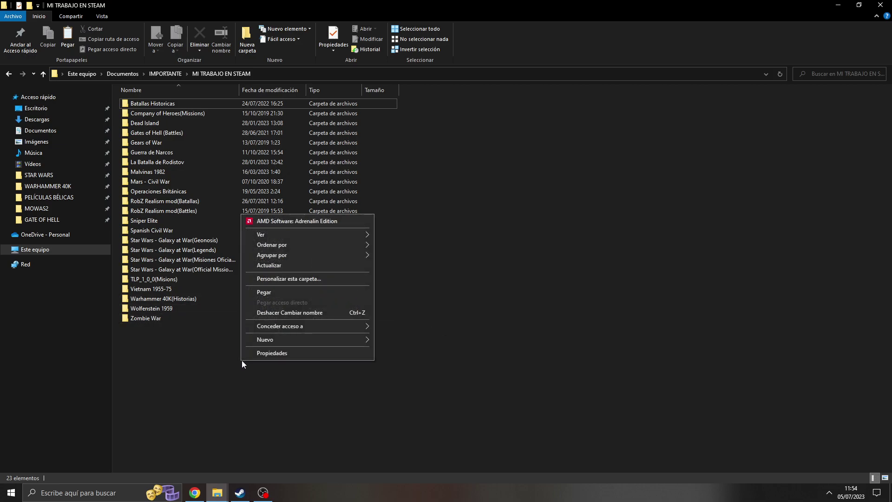
mouse_move(267, 339)
click(412, 337)
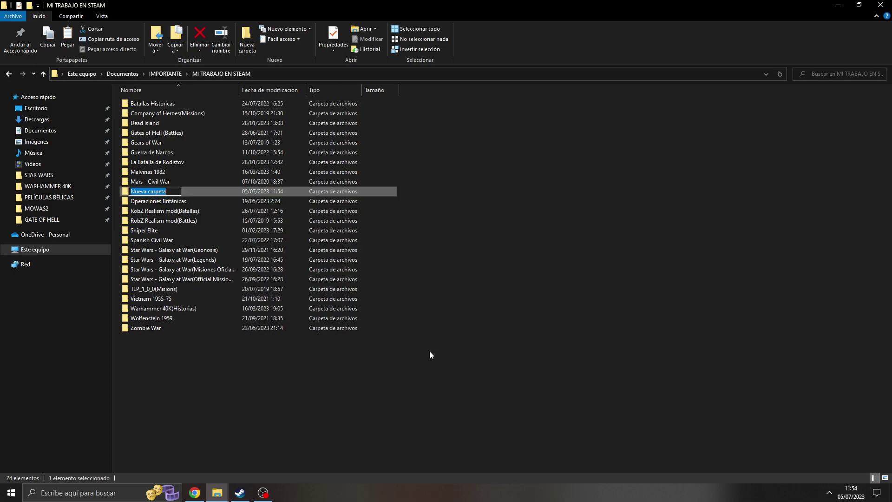
text(mod nuevo)
key(Return)
Step: Open the mod nuevo folder and create a subfolder named "localization" inside it
key(Return)
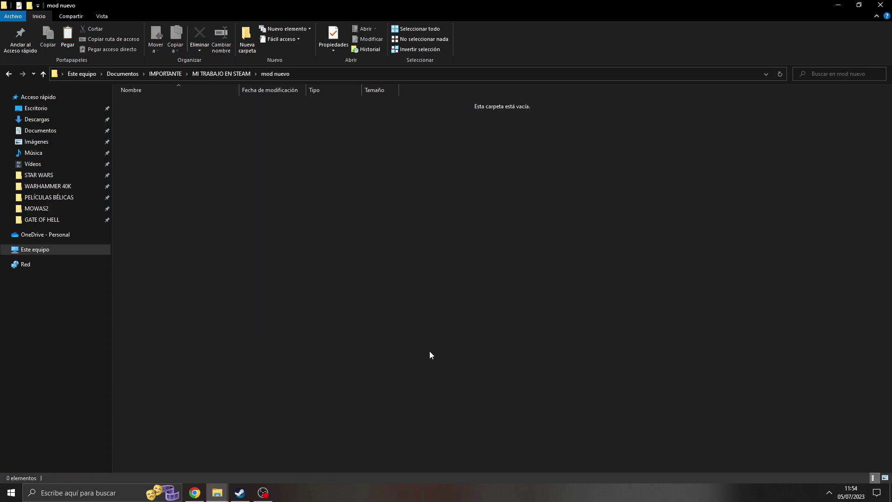
right_click(442, 347)
mouse_move(481, 321)
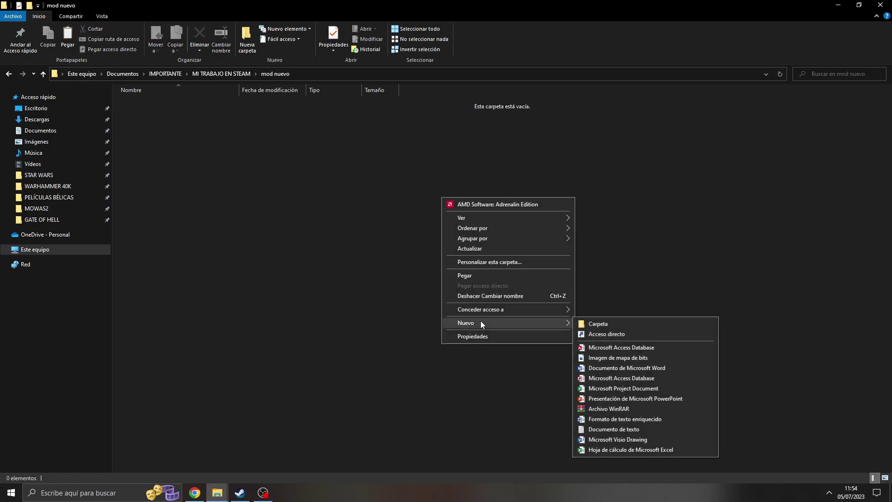
click(587, 324)
text(loca)
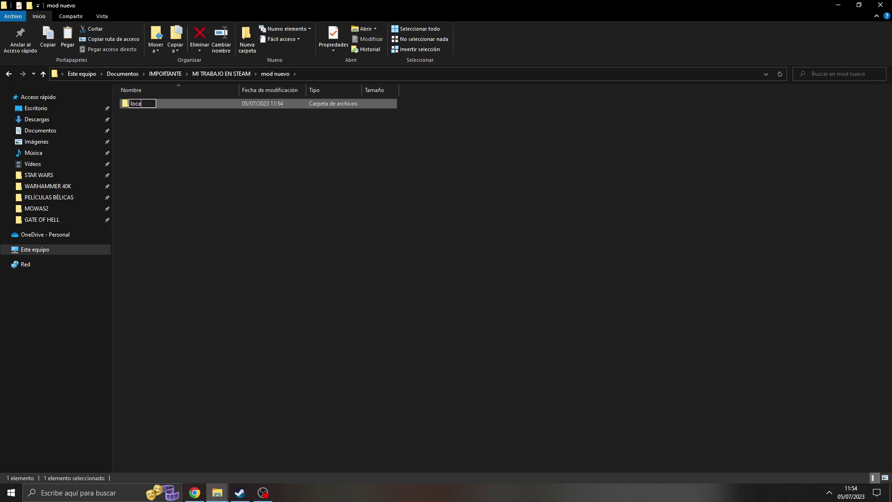
text(lization)
click(257, 217)
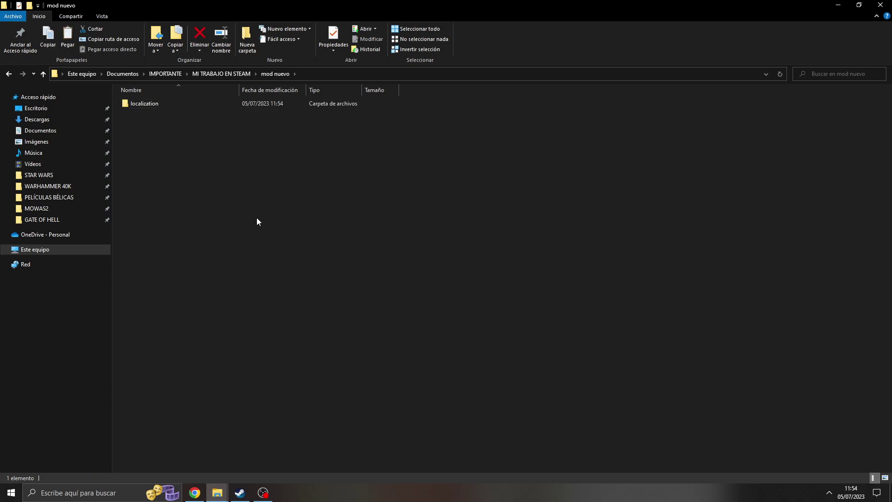
Step: Create a second subfolder named "resource" in mod nuevo, alongside localization
right_click(241, 203)
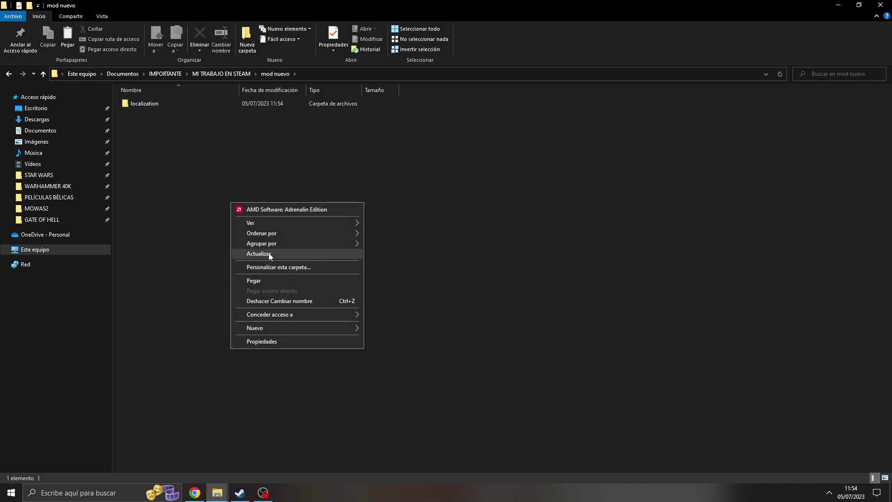
mouse_move(275, 326)
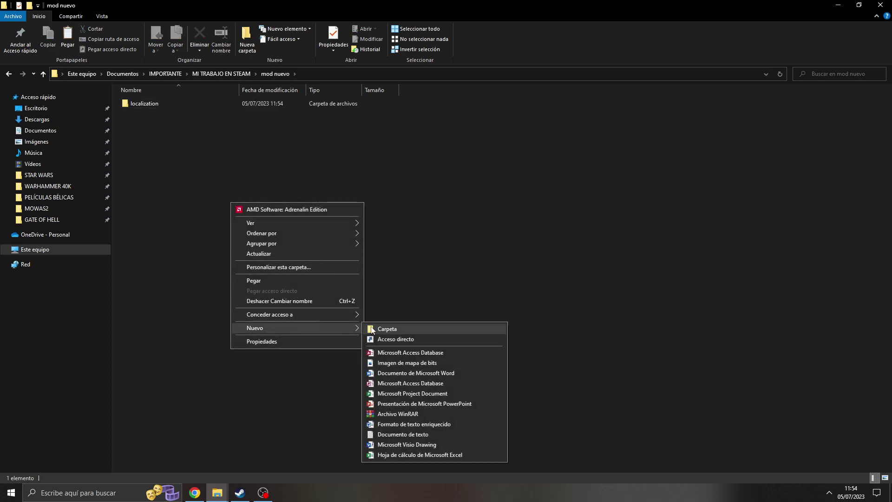
click(387, 328)
text(ros)
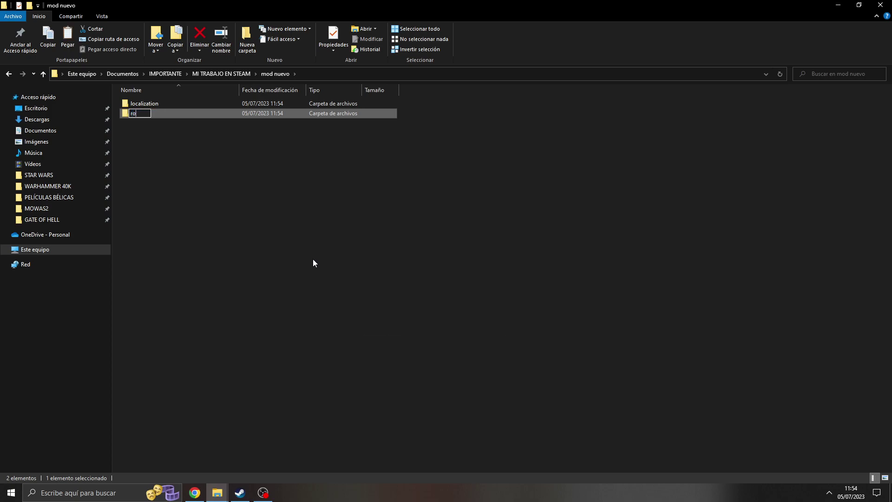
key(BackSpace)
text(esource)
key(Return)
Step: Open the new resource folder and create a subfolder named "map" inside it
double_click(146, 113)
right_click(166, 138)
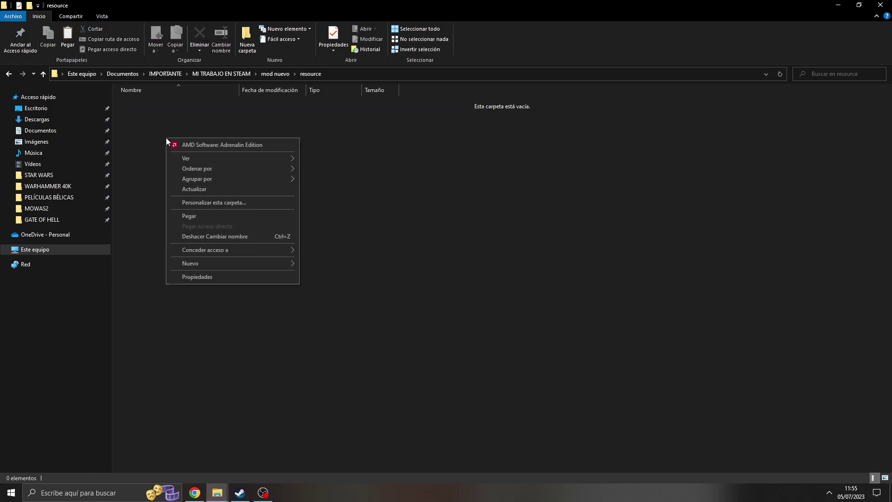
mouse_move(197, 263)
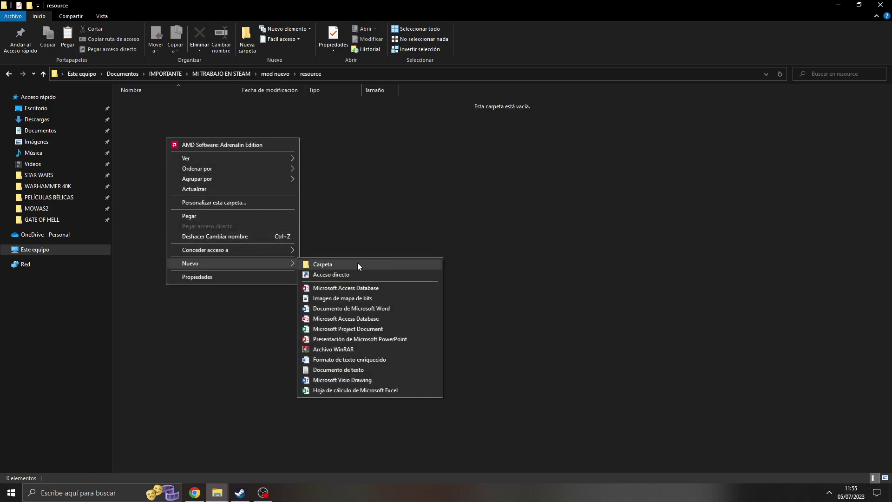
click(357, 263)
text(map)
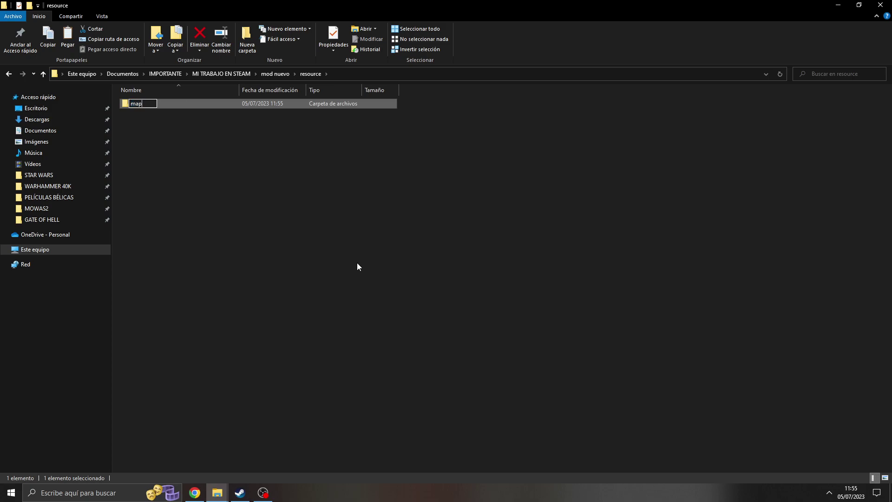
key(Return)
Step: Create a subfolder named "single" inside the map folder and return to the mod nuevo folder
click(163, 118)
double_click(155, 107)
right_click(169, 152)
mouse_move(199, 276)
click(374, 276)
text(single)
click(367, 157)
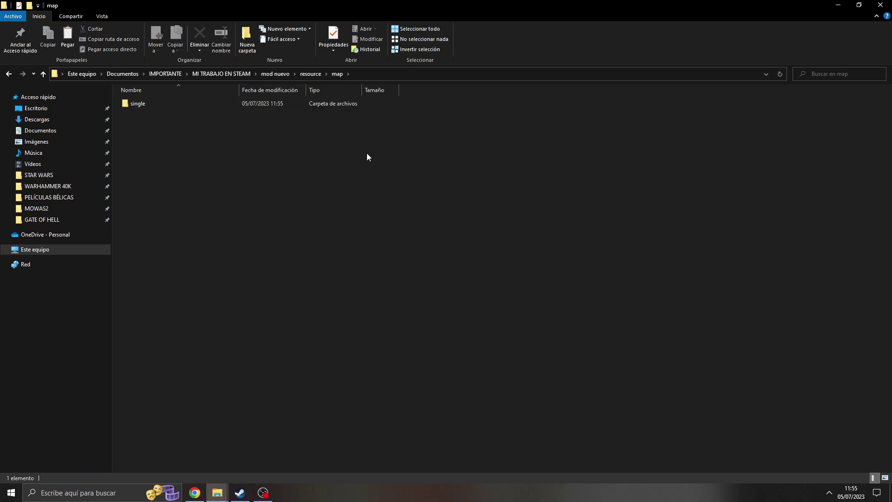
key(alt+Up)
key(alt+Up)
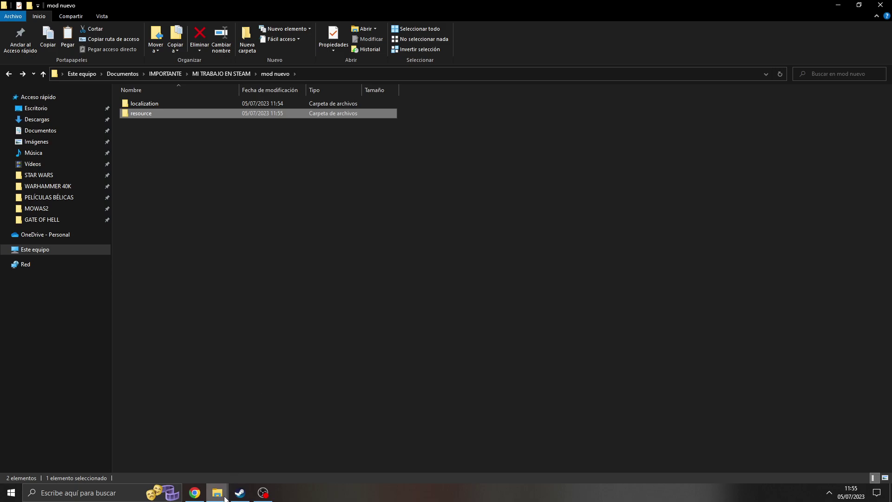
Step: Switch to the game's mods folder window, go up to Men of War Assault Squad 2 and open its resource folder
mouse_move(225, 498)
click(264, 450)
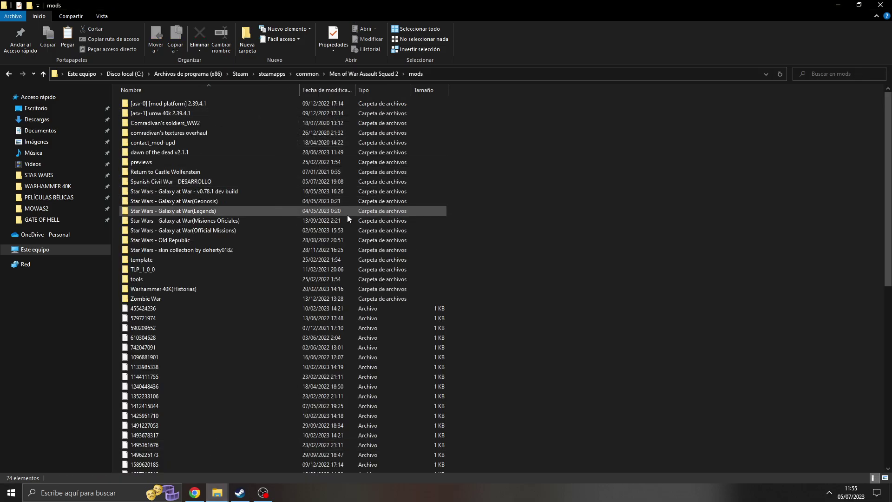
key(alt+Up)
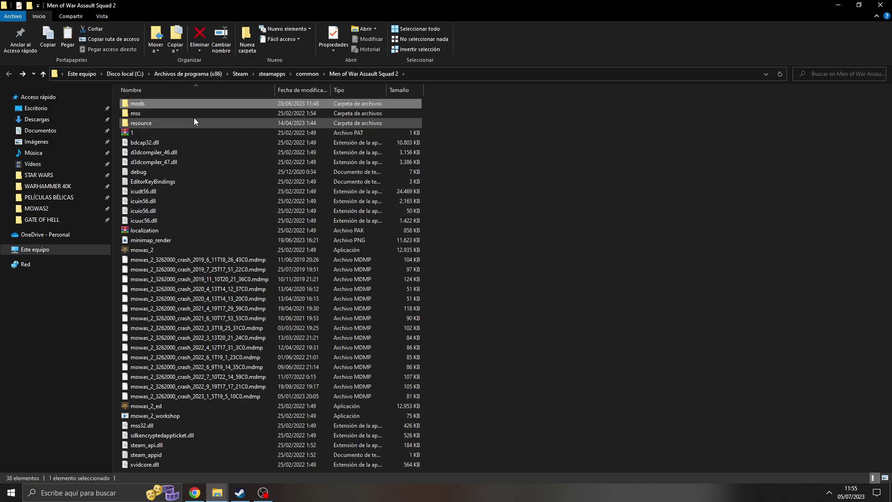
click(152, 125)
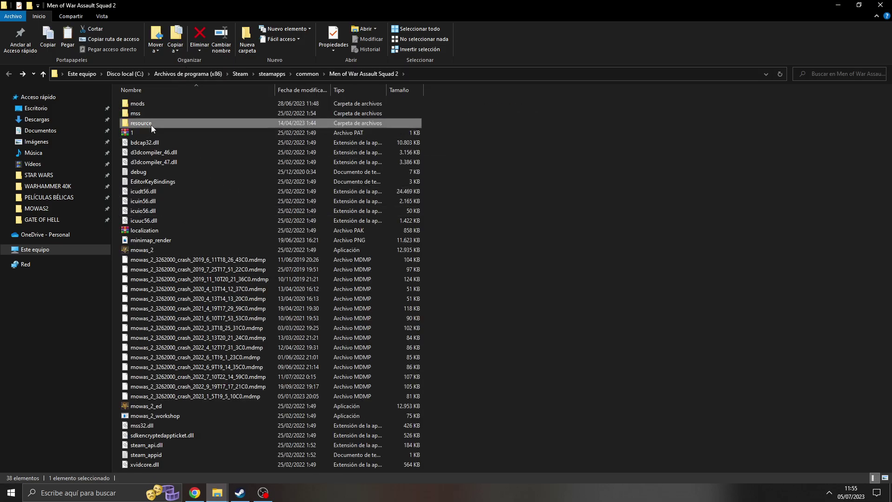
double_click(152, 125)
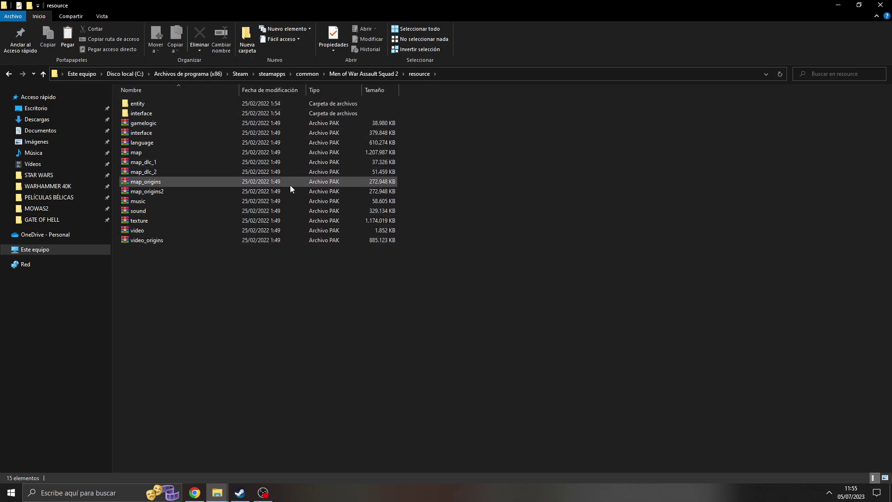
Step: Copy the mod info file from the Mars - Civil War folder in MI TRABAJO EN STEAM into the mod nuevo folder
key(BackSpace)
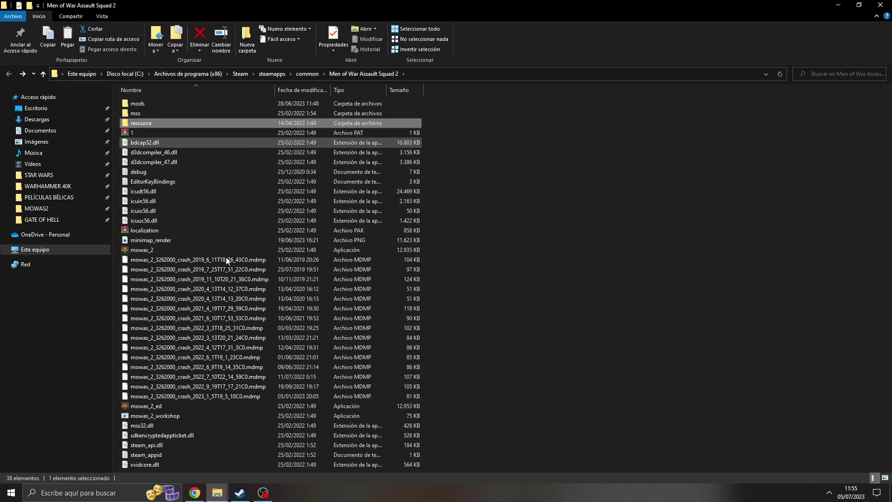
mouse_move(218, 497)
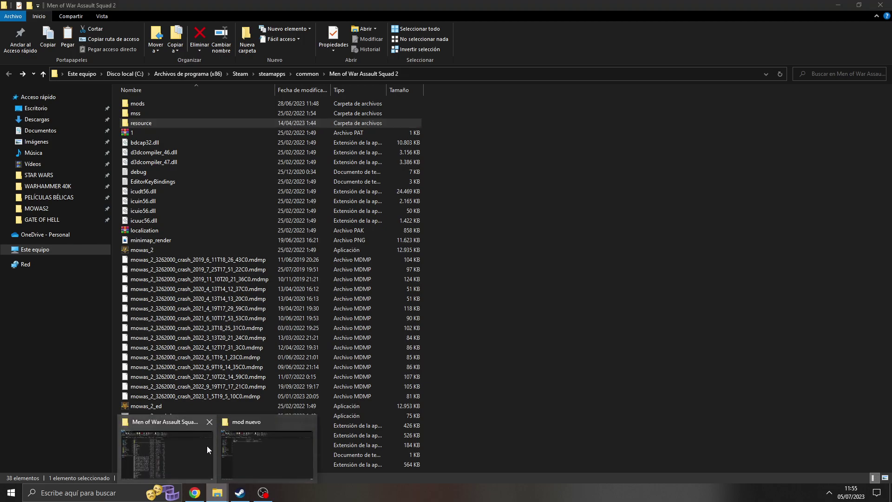
click(245, 447)
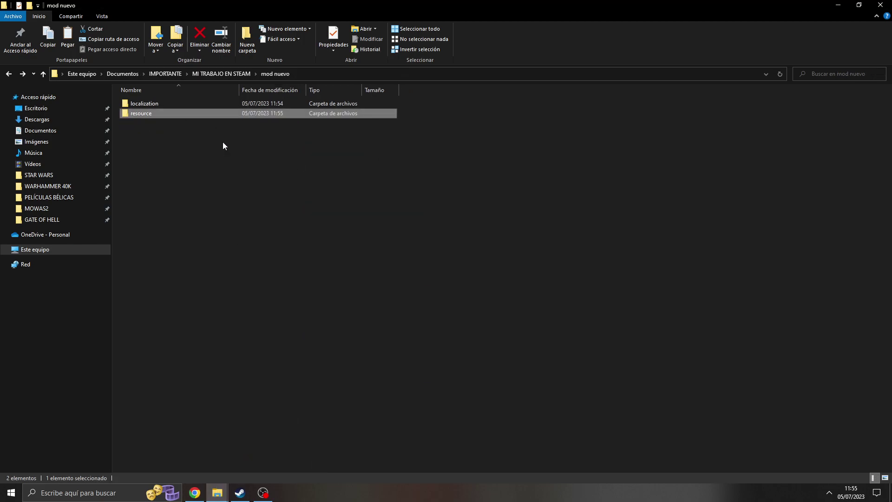
key(BackSpace)
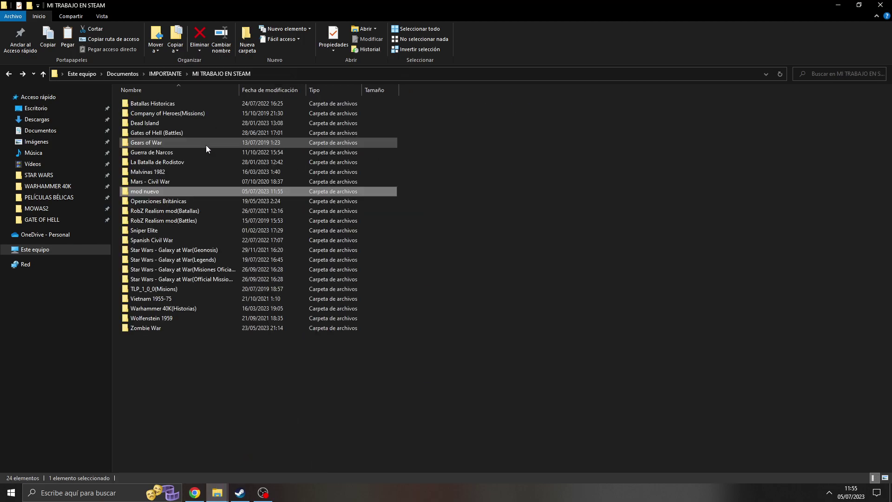
double_click(155, 182)
click(143, 123)
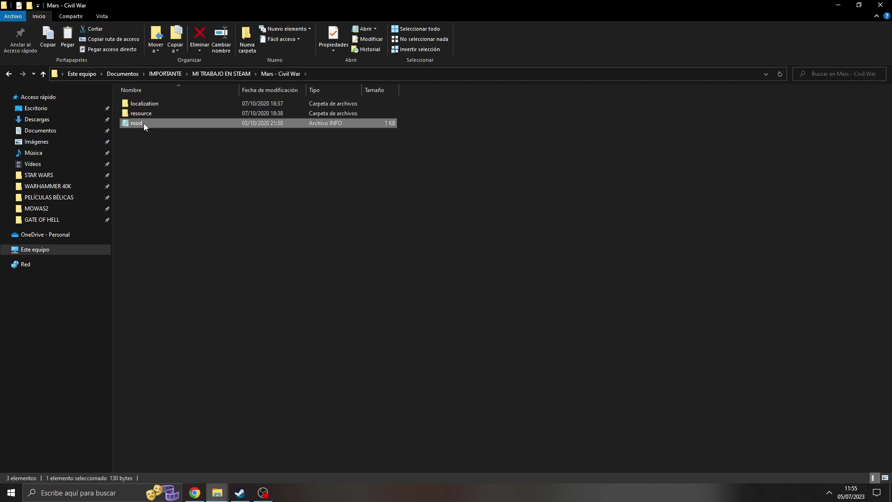
key(BackSpace)
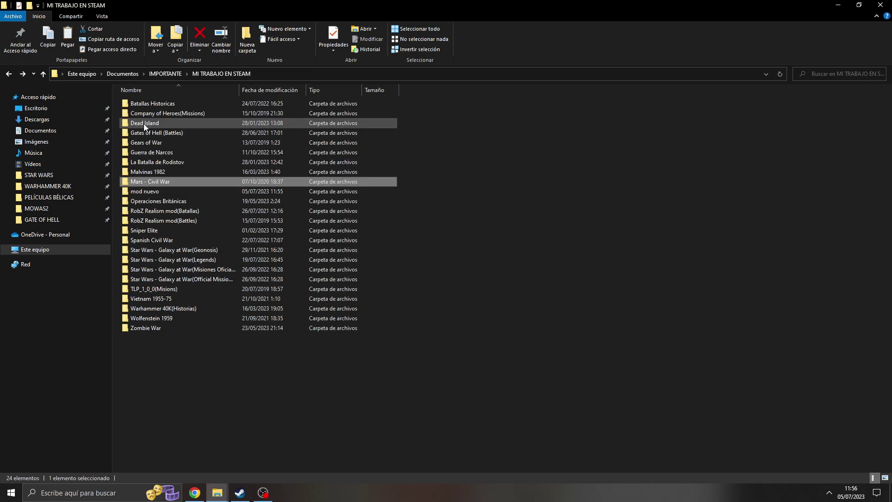
double_click(154, 190)
key(ctrl+v)
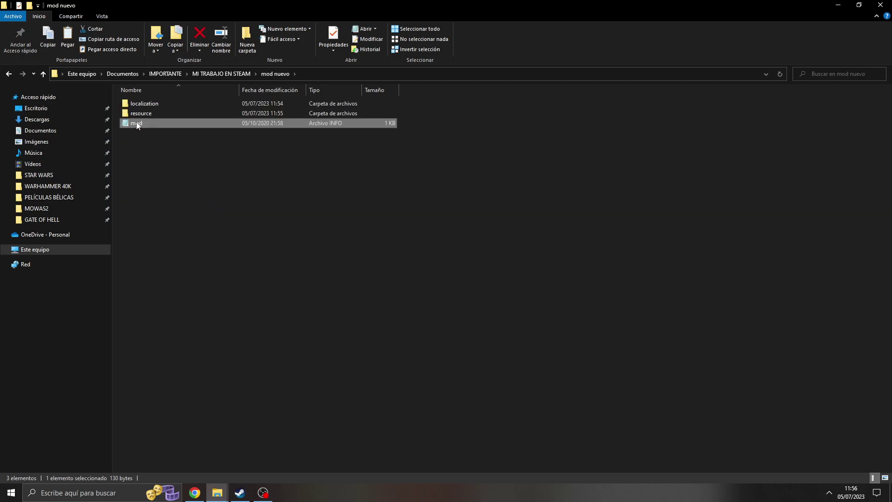
Step: Open the copied mod info file, change its Name value to "mod nuevo", and save and close it
double_click(149, 124)
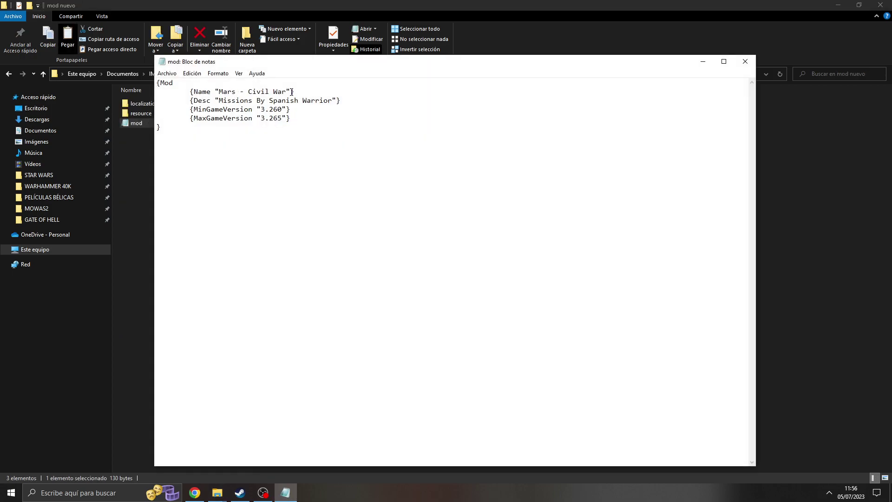
drag(285, 92, 220, 93)
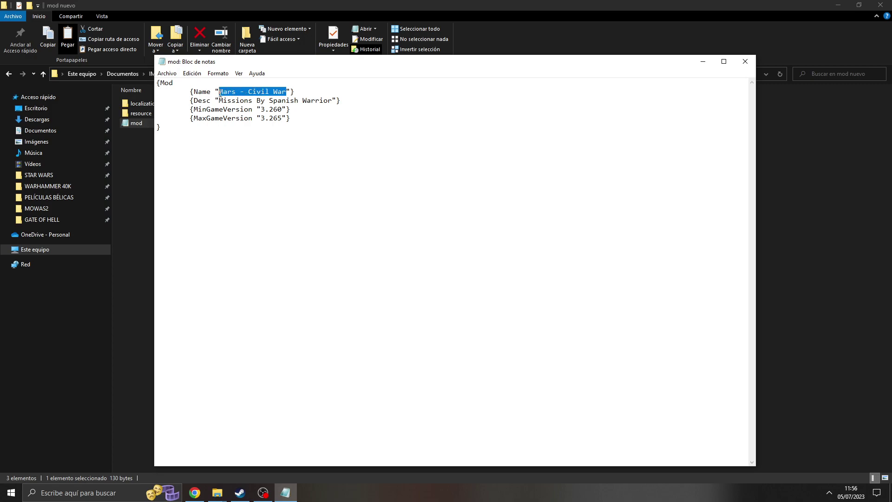
text(mod )
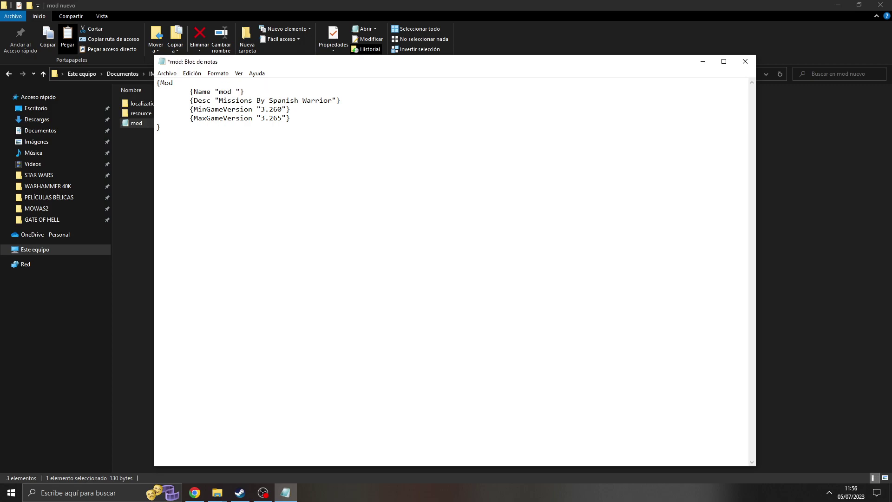
text(nuevo)
click(745, 62)
click(405, 257)
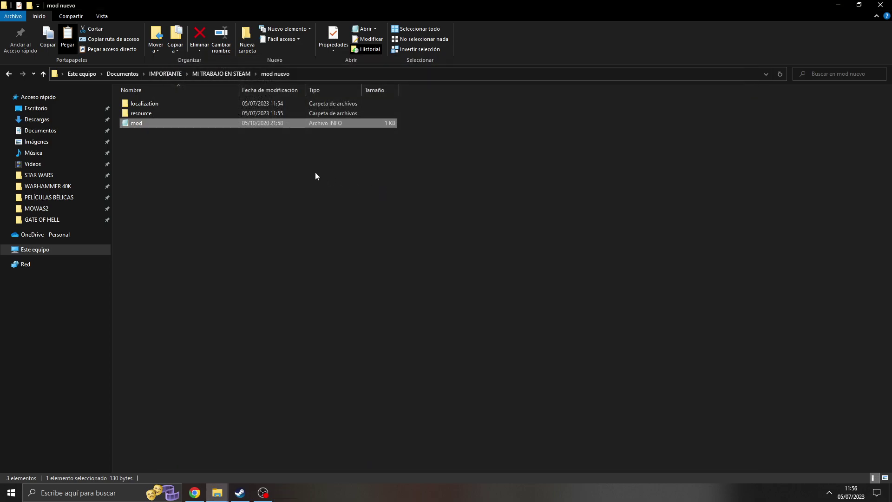
click(275, 201)
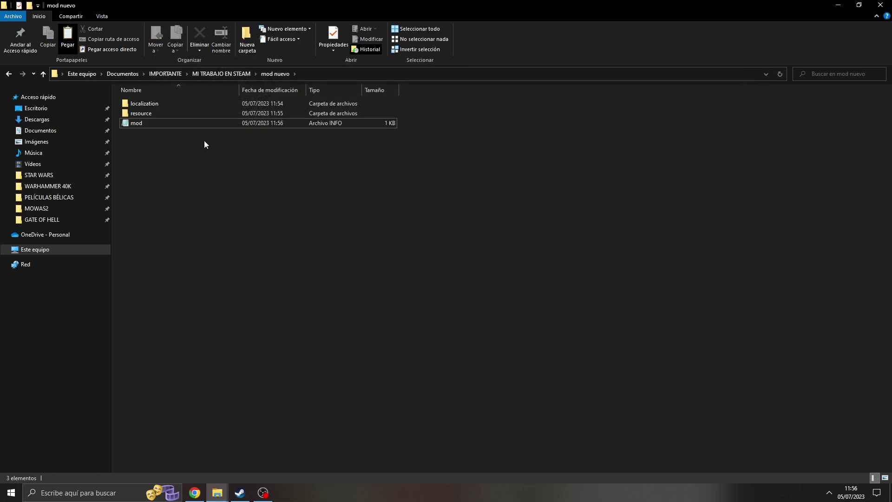
Step: Return to the Men of War Assault Squad 2 folder and launch the mowas_2_workshop upload application
mouse_move(217, 493)
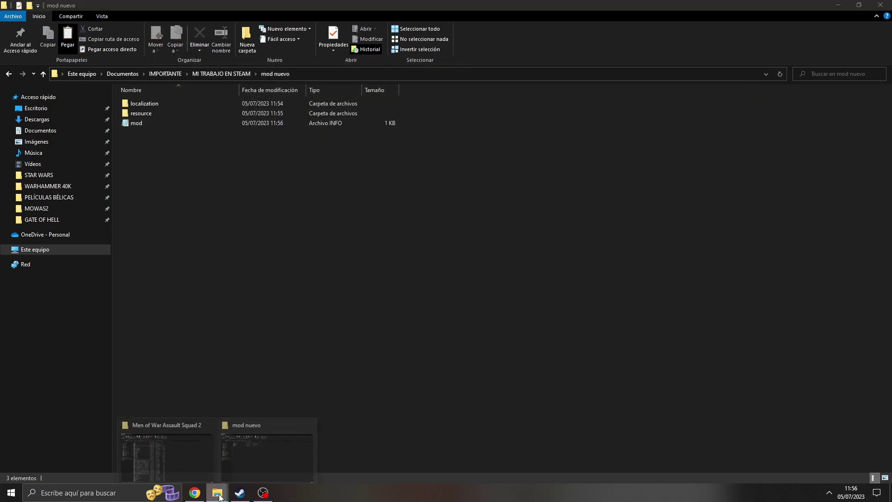
click(197, 466)
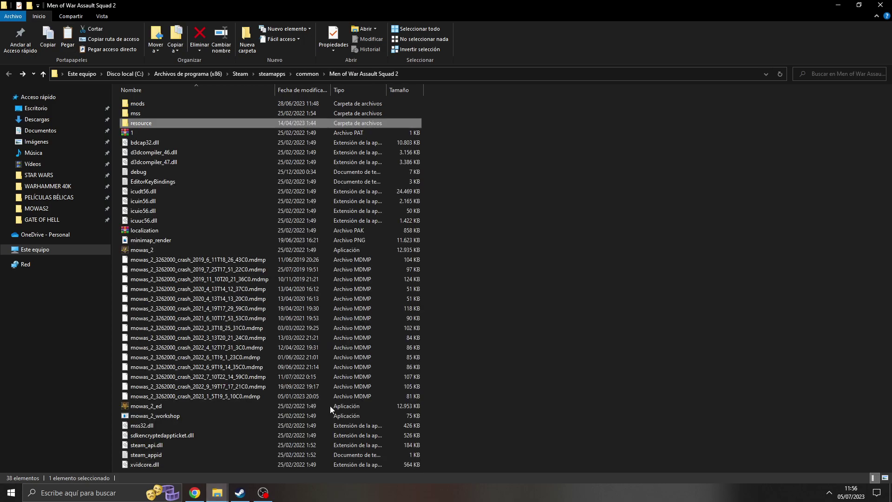
click(154, 417)
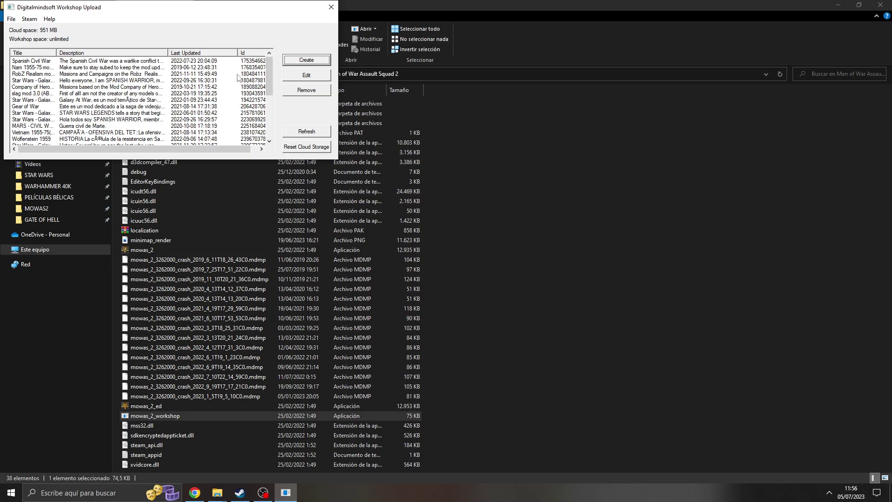
drag(221, 8, 301, 22)
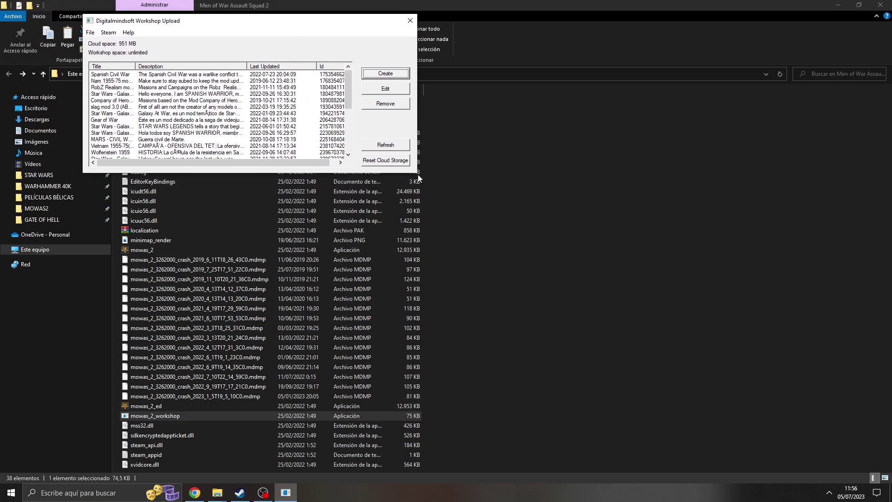
Step: Sort the Workshop items by title, widen the title column and look through the listed mods
drag(346, 96, 345, 143)
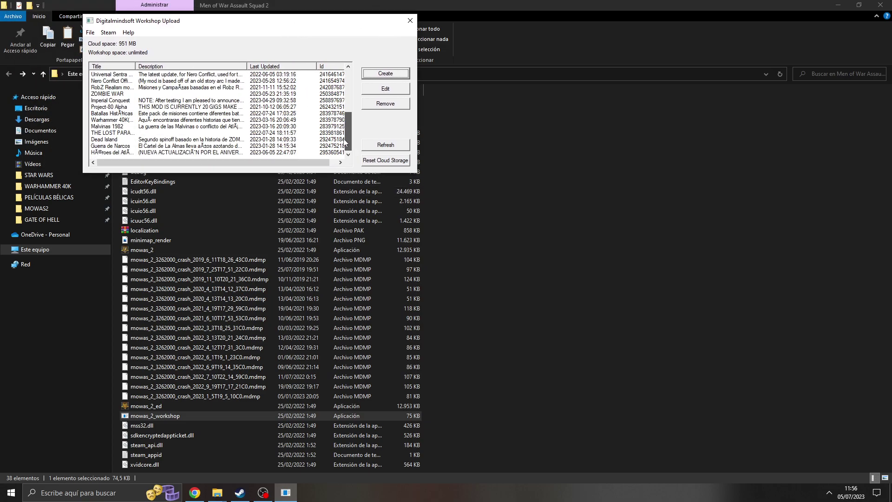
click(121, 67)
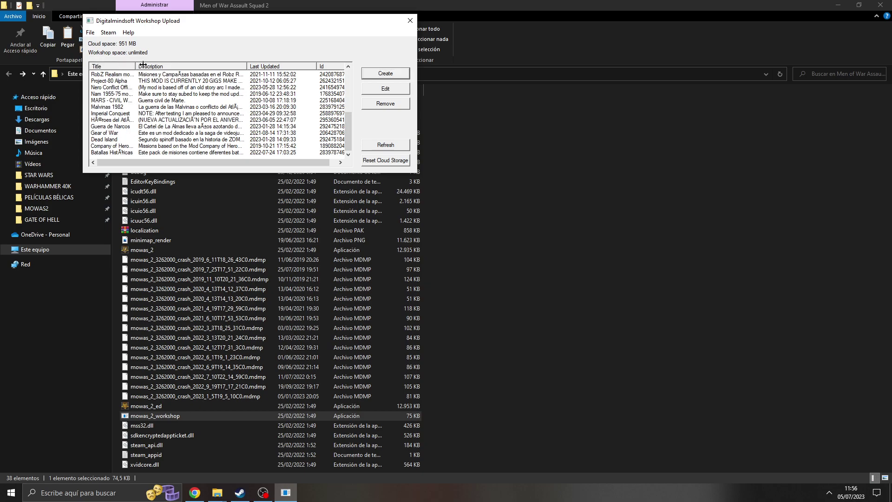
drag(140, 64, 171, 66)
scroll(132, 125, up, 5)
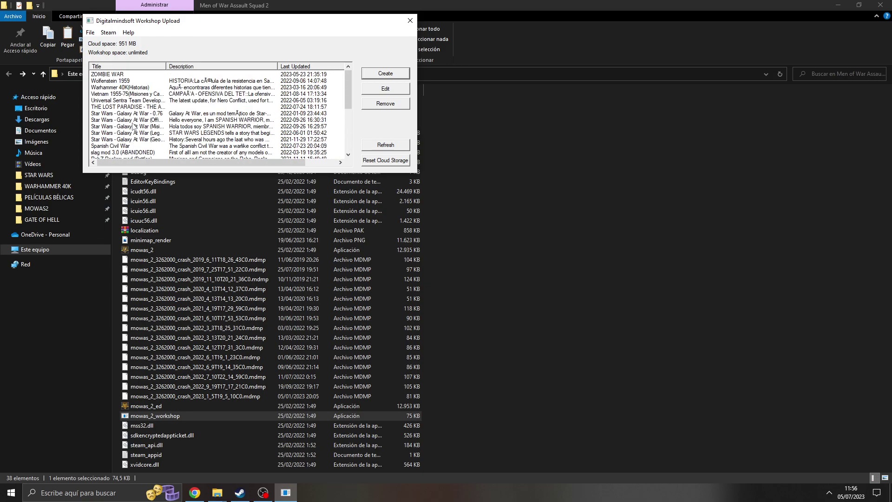
click(117, 67)
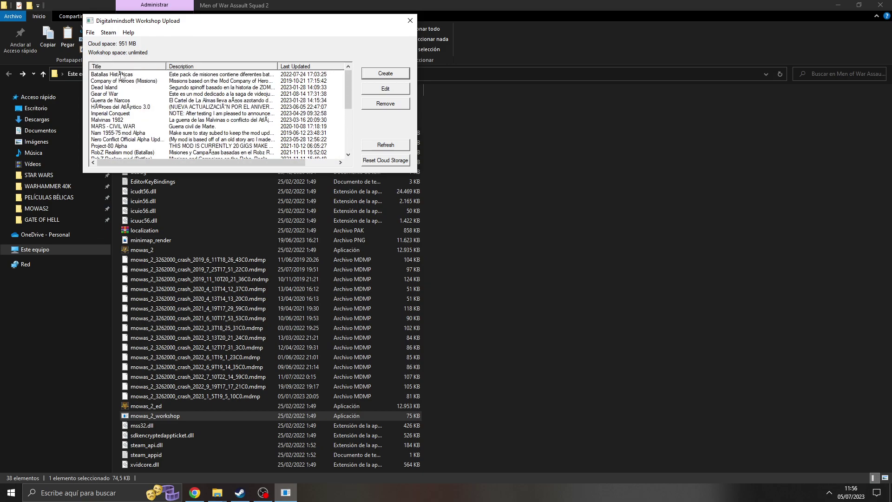
scroll(138, 95, down, 1)
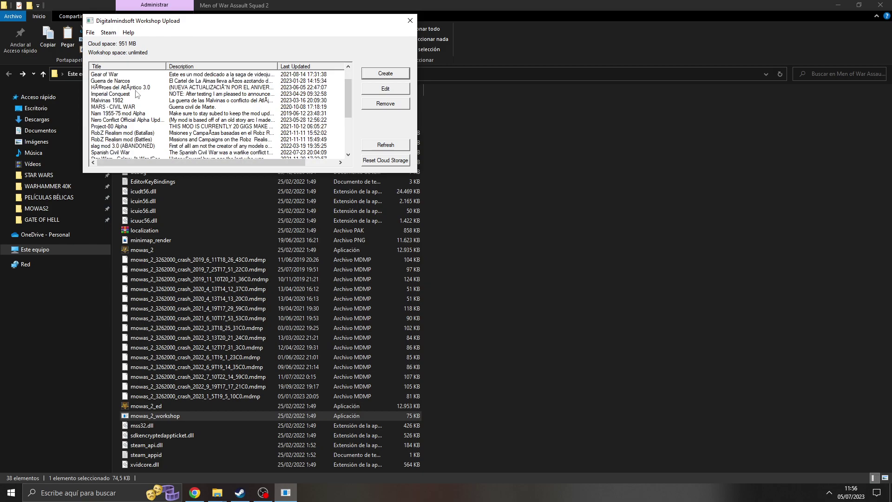
scroll(137, 98, down, 4)
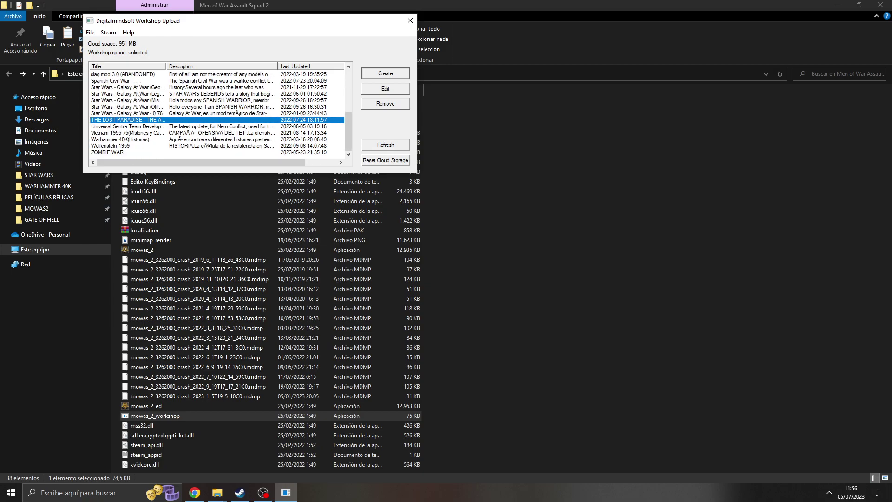
click(124, 133)
click(132, 127)
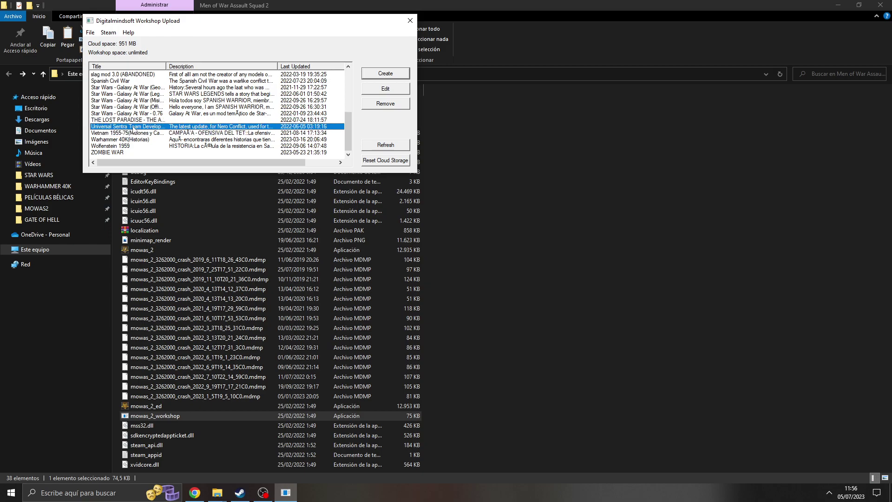
scroll(137, 126, up, 2)
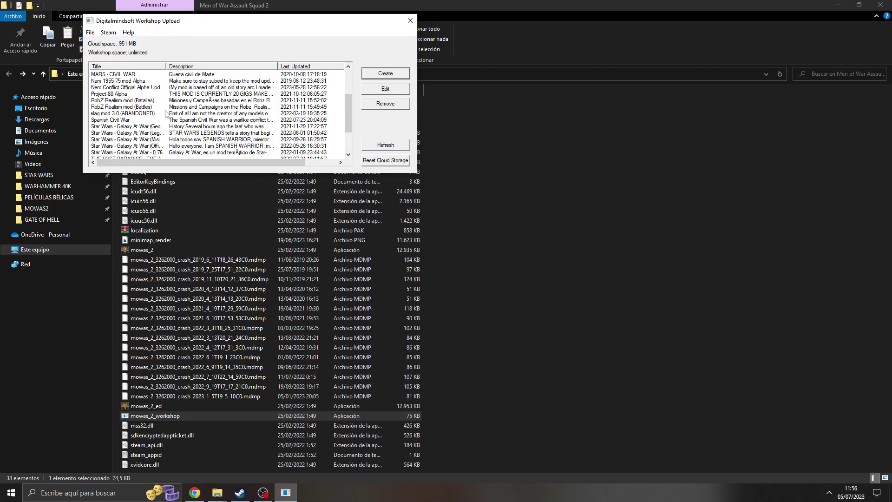
scroll(166, 114, up, 2)
scroll(165, 114, up, 1)
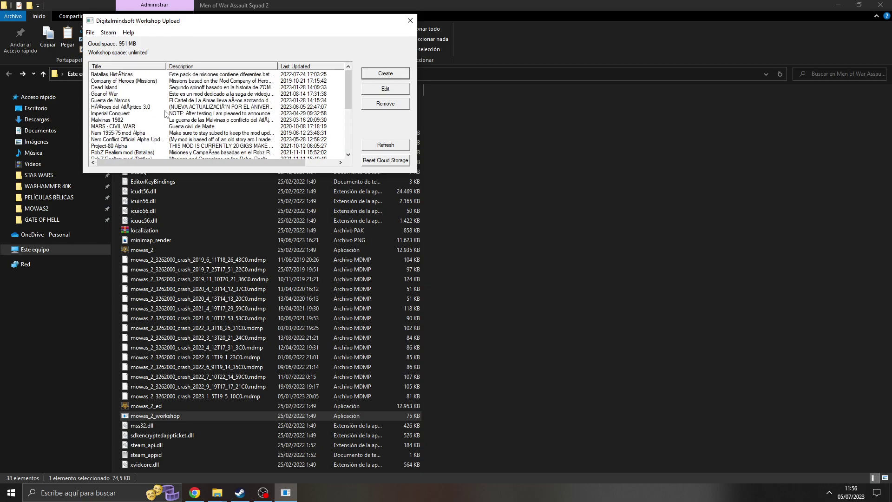
Step: Start creating a new Workshop item, set its visibility to Private and accept the Steam Workshop Contribution Agreement
drag(302, 20, 369, 31)
click(455, 85)
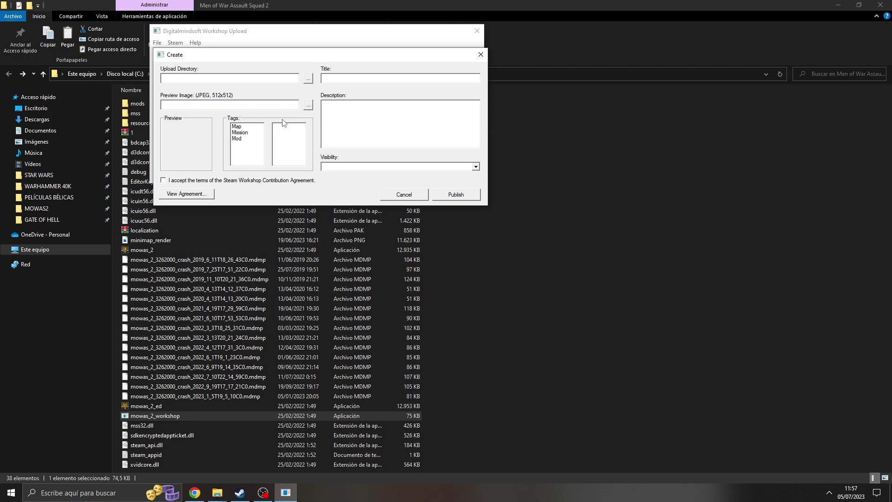
click(476, 166)
click(346, 173)
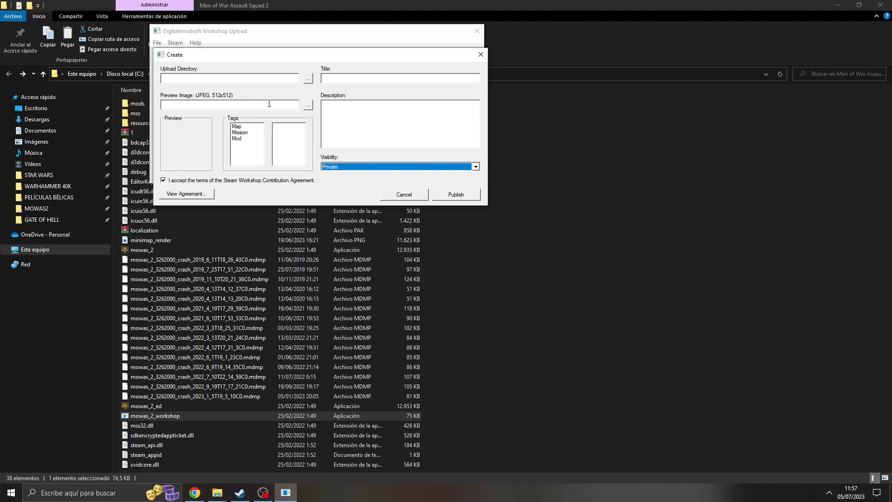
Step: Choose the foto JPG from the desktop (Escritorio) as the item's preview image
click(309, 106)
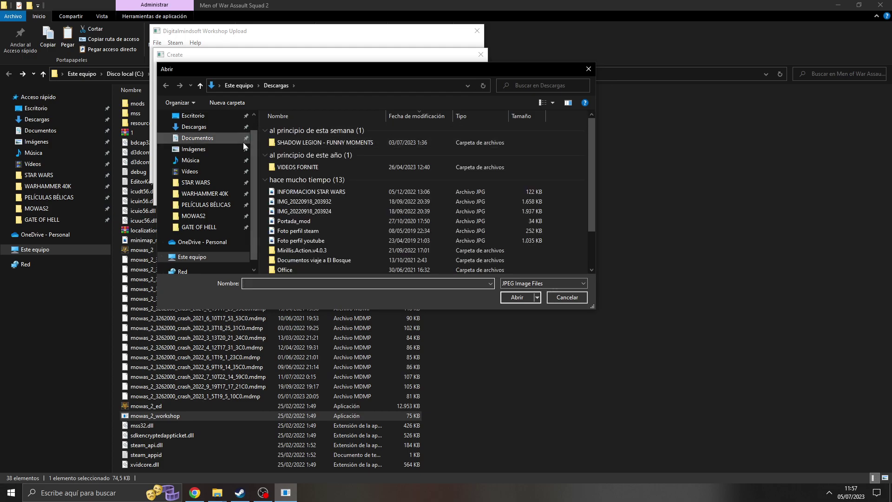
click(191, 116)
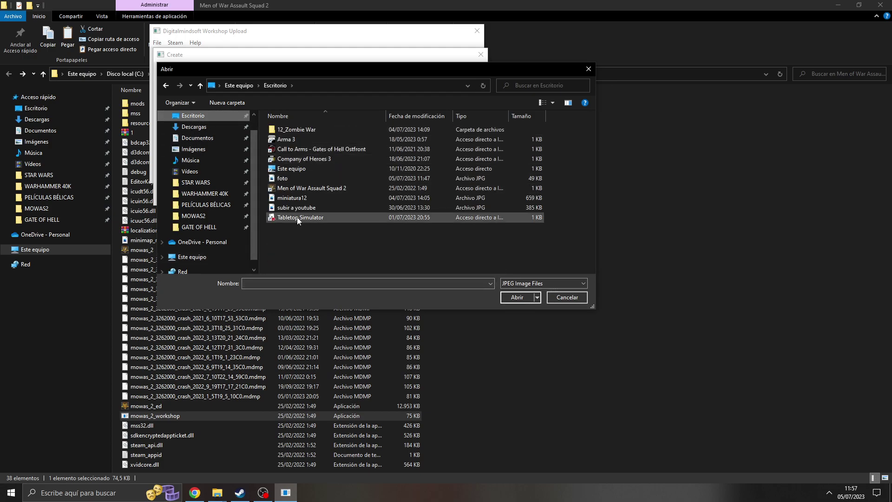
click(284, 178)
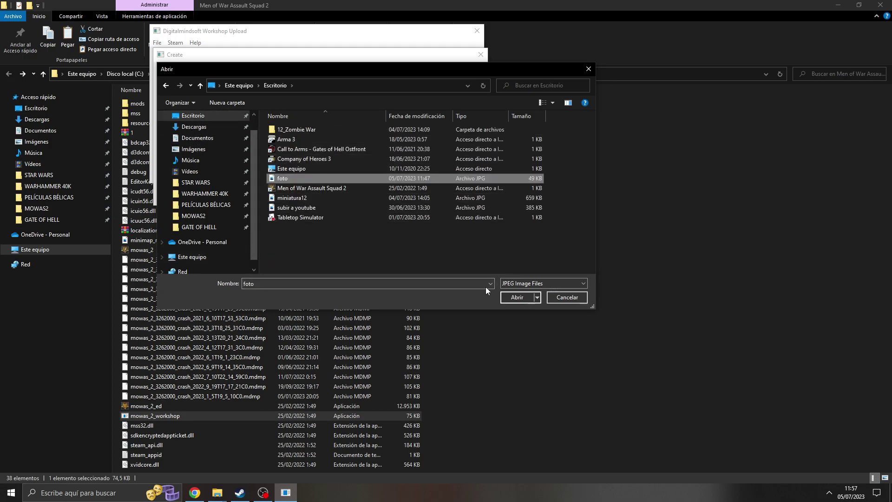
click(517, 297)
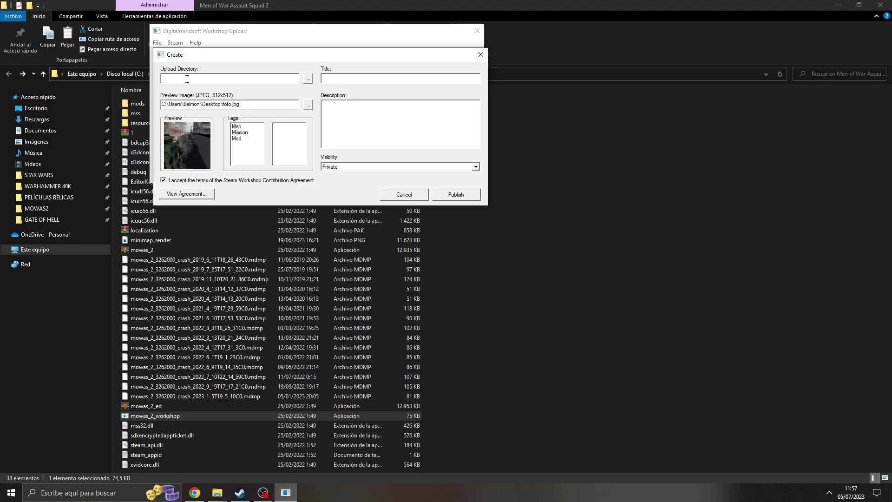
Step: Set the upload directory to the mod nuevo folder inside Documentos, IMPORTANTE, MI TRABAJO EN STEAM
click(308, 78)
click(394, 256)
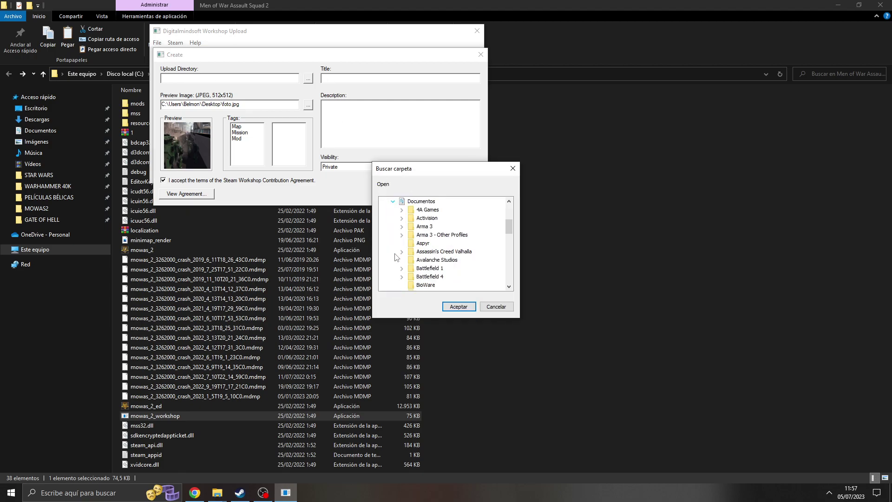
scroll(445, 257, down, 10)
scroll(446, 256, up, 2)
click(402, 248)
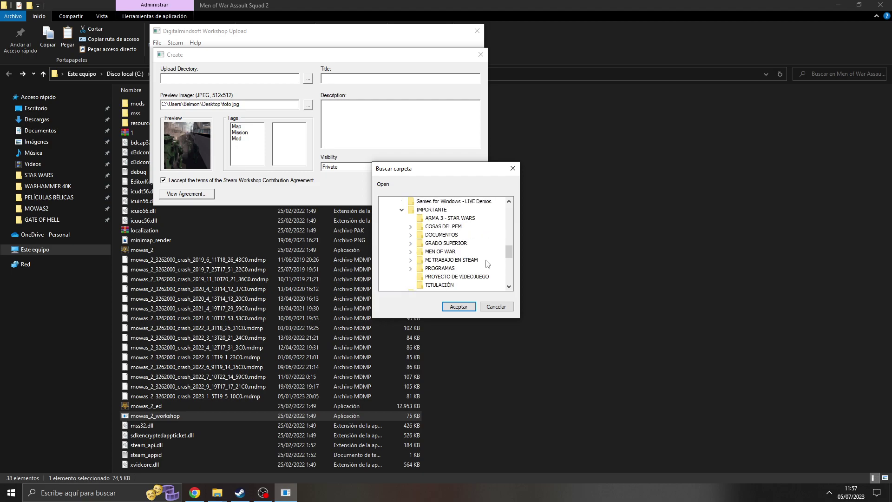
click(410, 259)
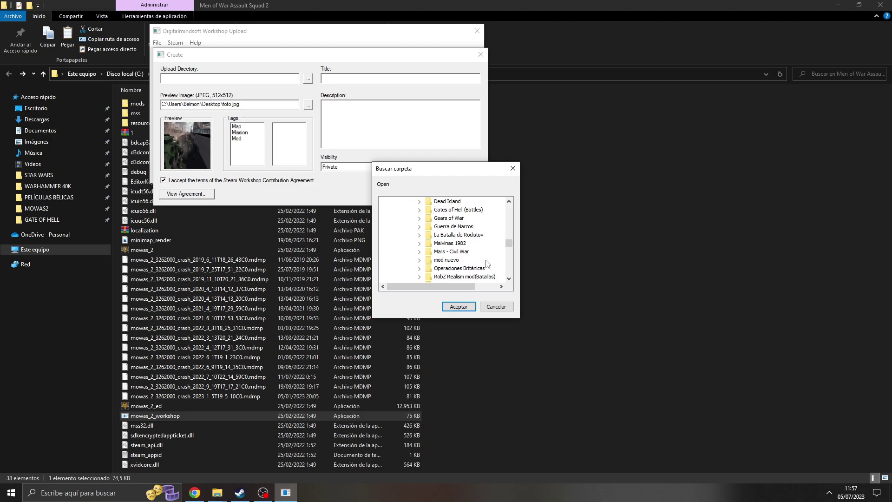
click(451, 260)
click(459, 308)
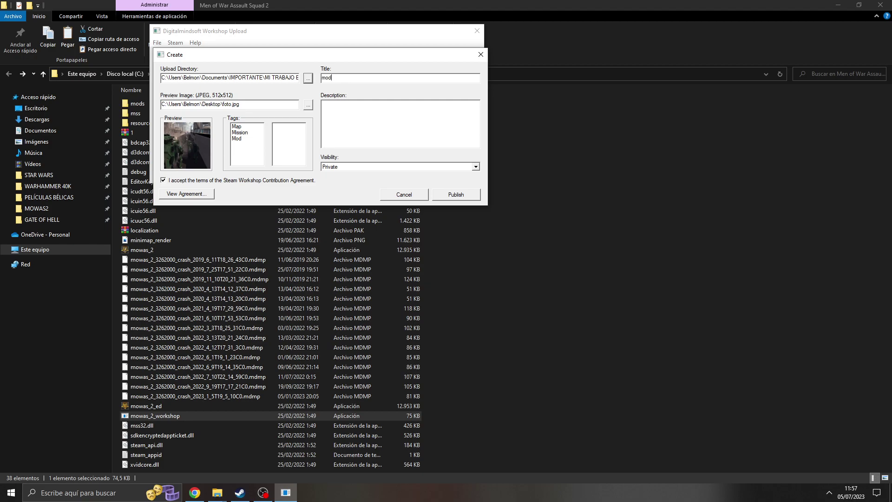
Step: Title and describe the new item as mod, tag it Map and Mission, and publish it to the Workshop
click(340, 111)
double_click(237, 126)
double_click(239, 126)
click(454, 199)
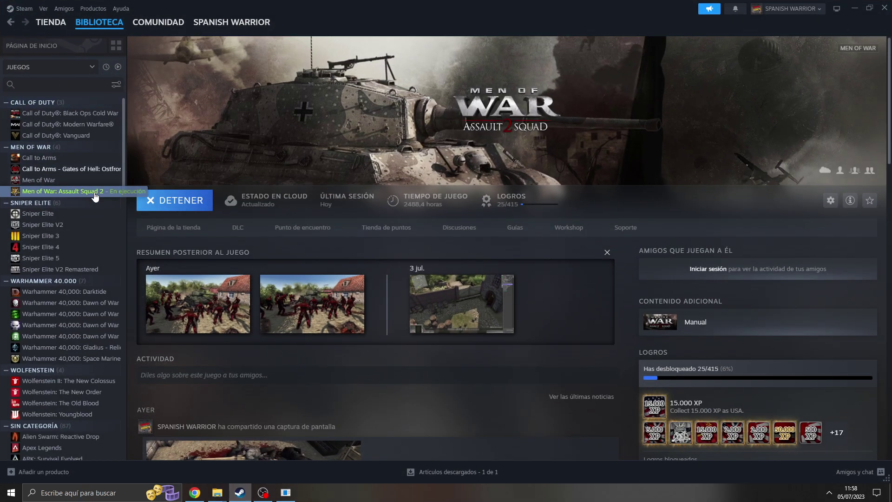
Step: Switch to Steam and open your published files in the Men of War: Assault Squad 2 Workshop
click(565, 227)
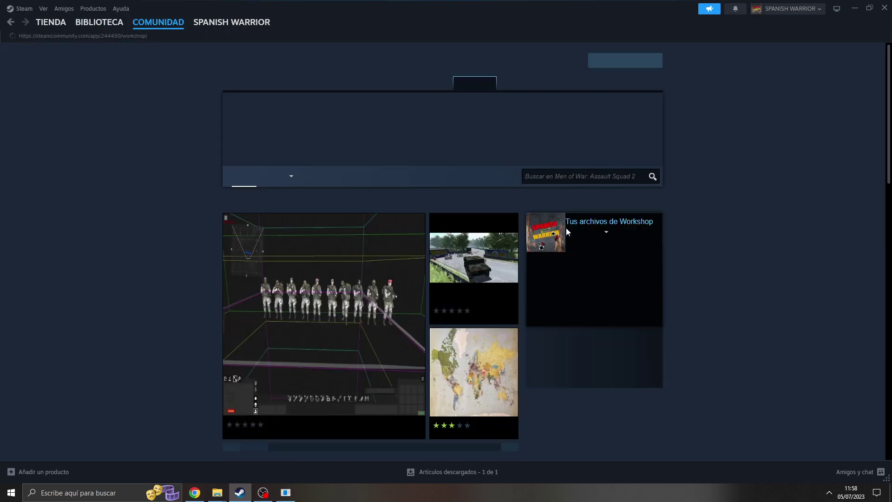
click(581, 233)
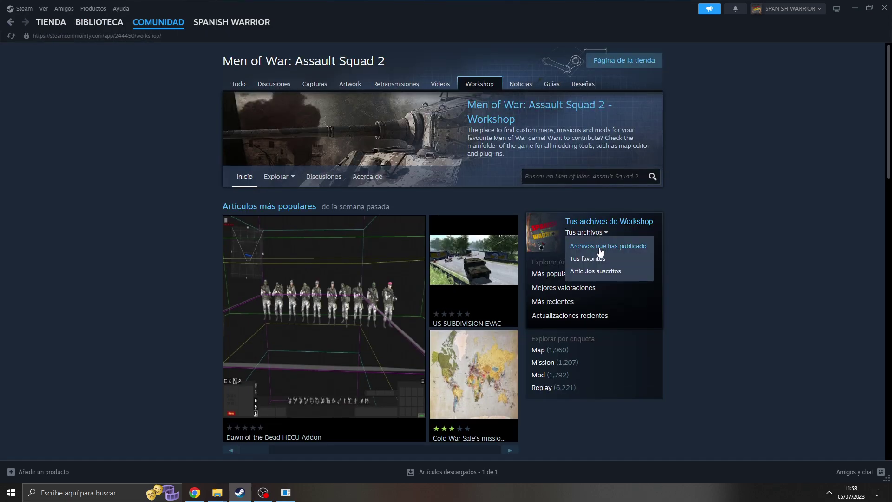
click(600, 249)
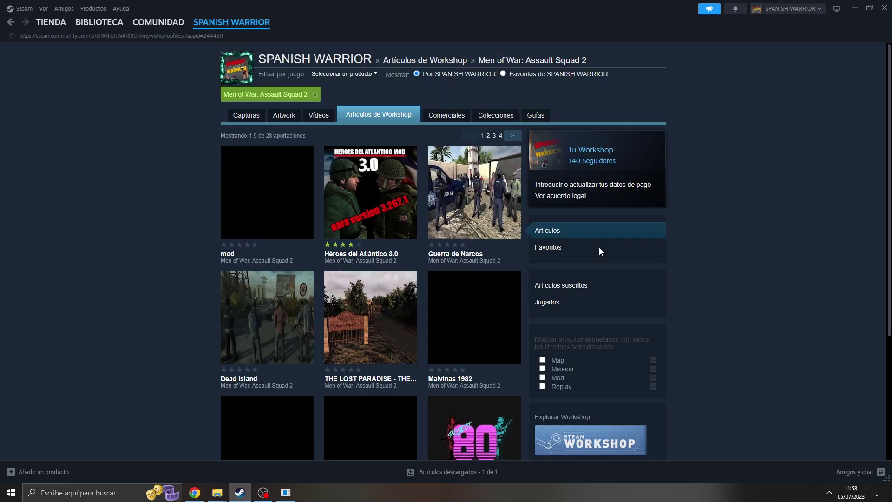
mouse_move(272, 220)
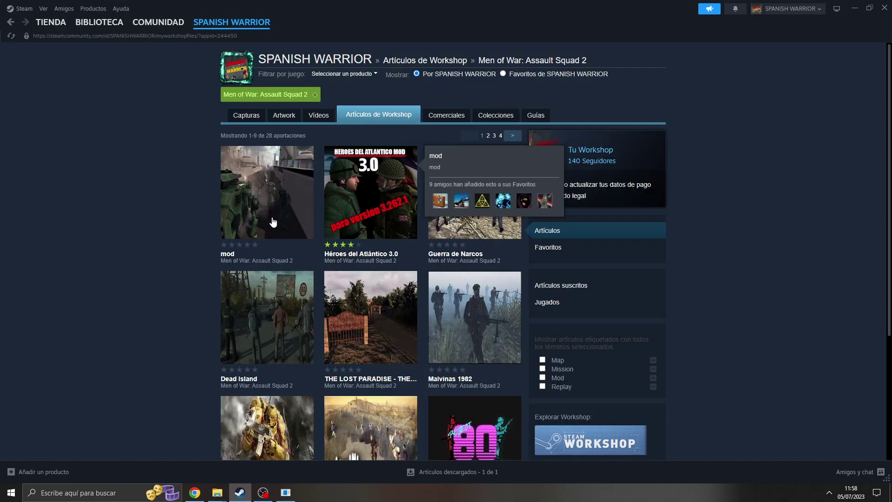
Step: Browse to the second page of published items, view the ZOMBIE WAR item's preview images and return to the list
scroll(406, 203, down, 2)
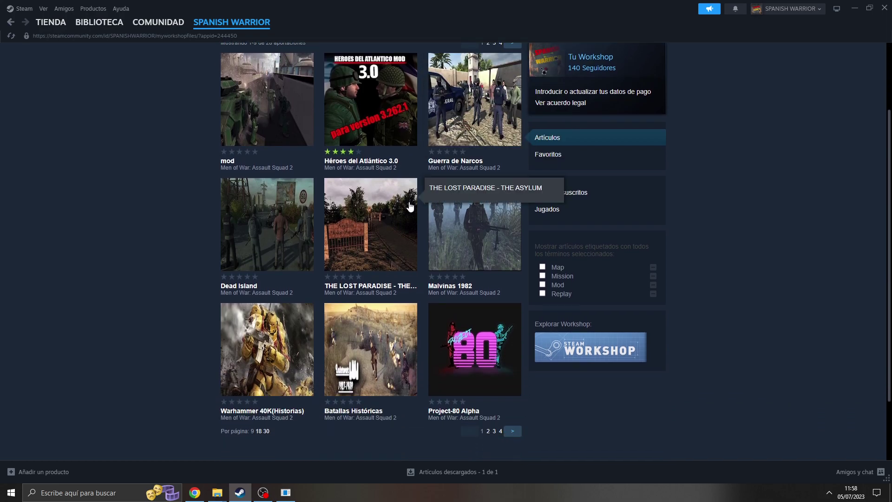
click(488, 432)
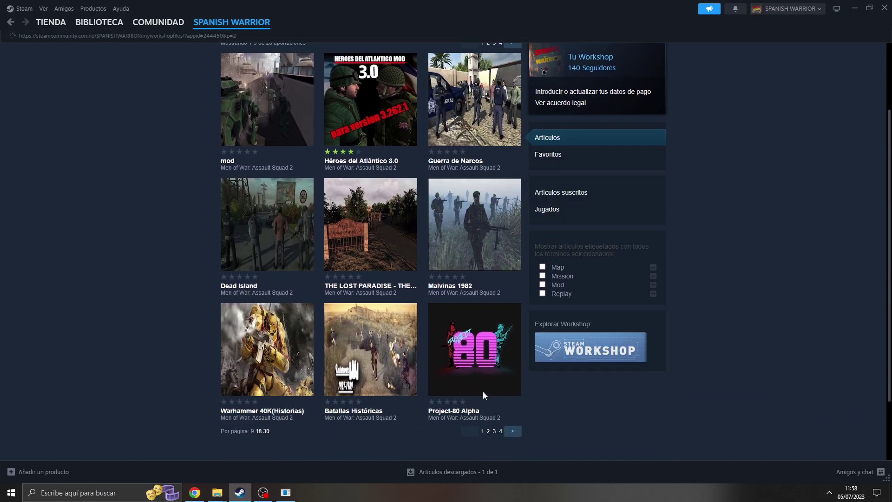
mouse_move(448, 217)
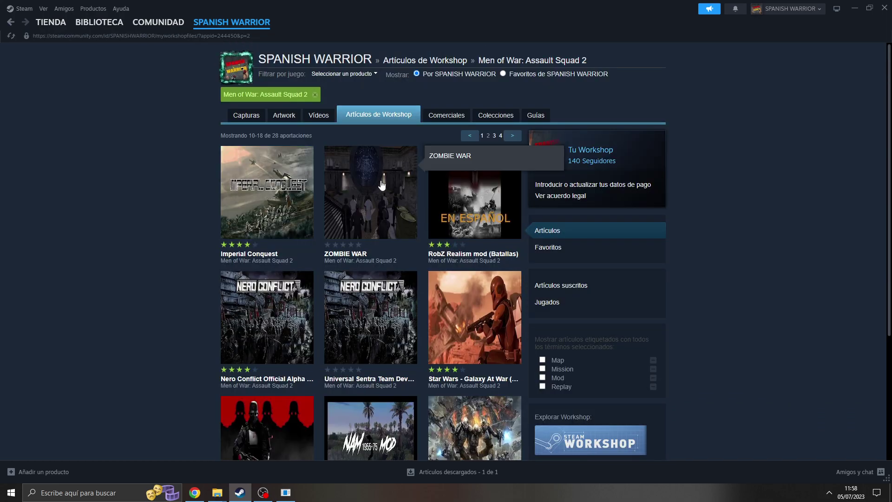
click(361, 192)
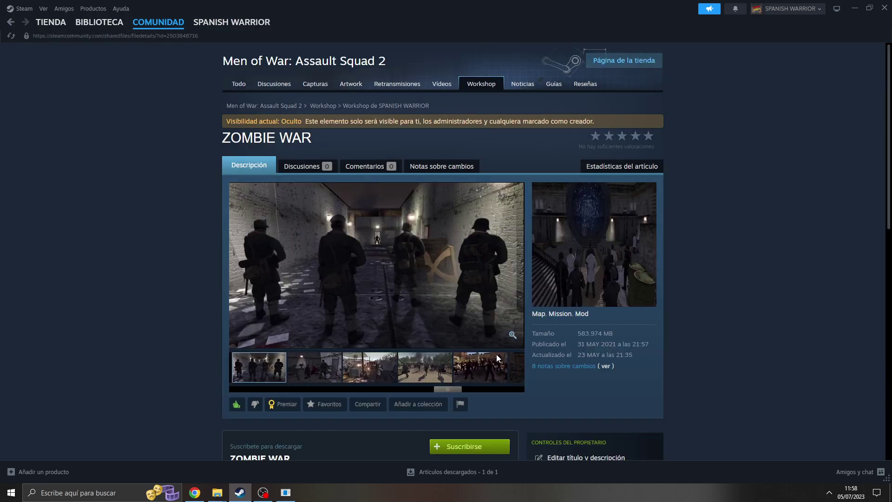
drag(454, 392, 511, 392)
click(10, 23)
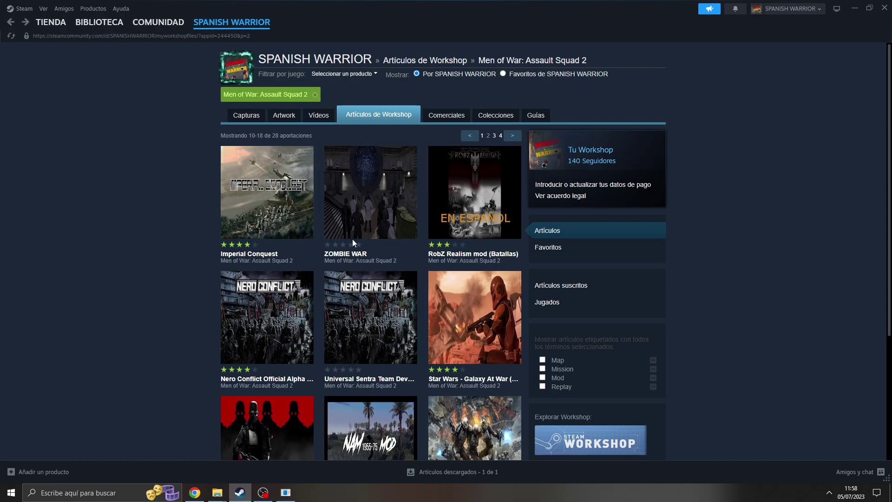
Step: Return to the first page of published items and open the page of the item titled mod
scroll(428, 342, down, 5)
click(467, 354)
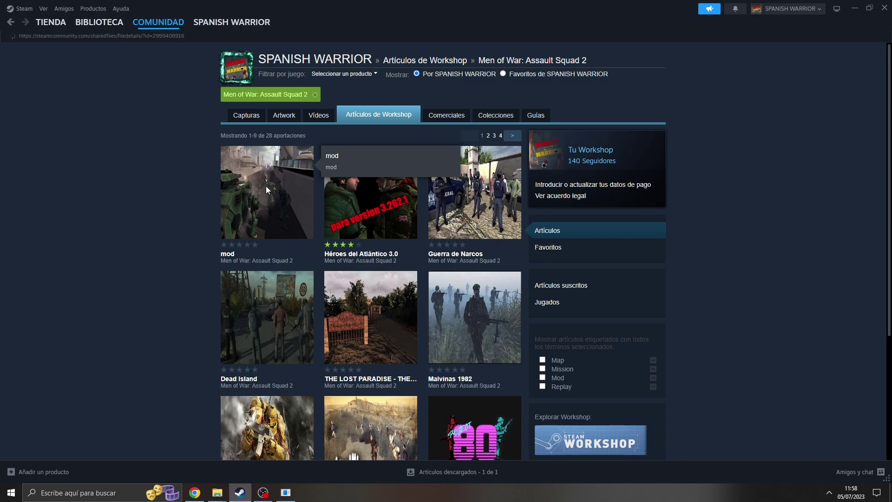
click(267, 189)
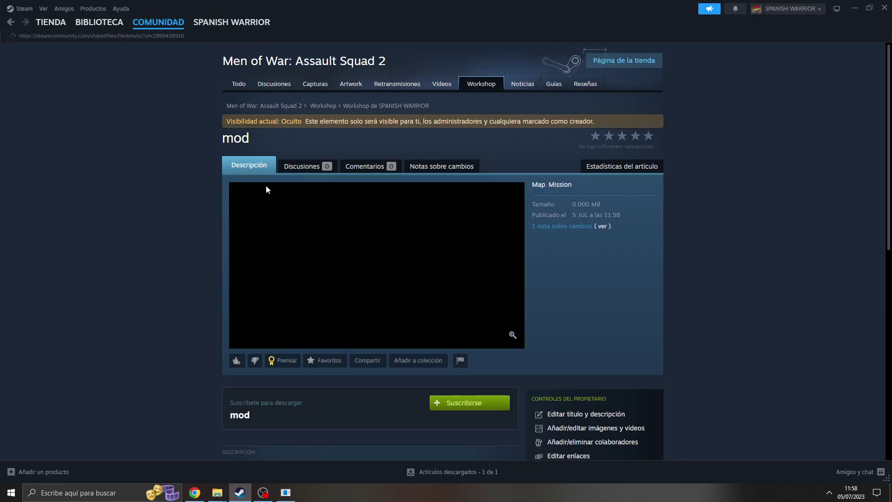
Step: View the mod item's title and description editing page, including its language option, and return to the item
scroll(464, 167, down, 2)
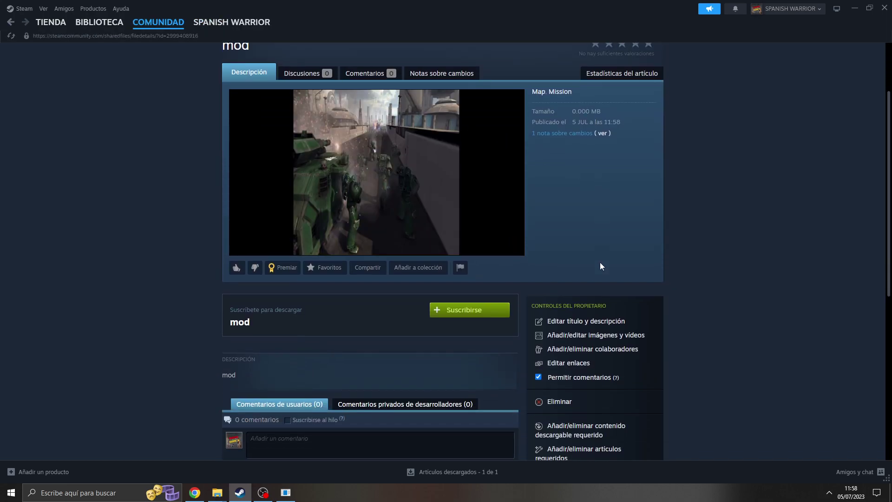
click(599, 321)
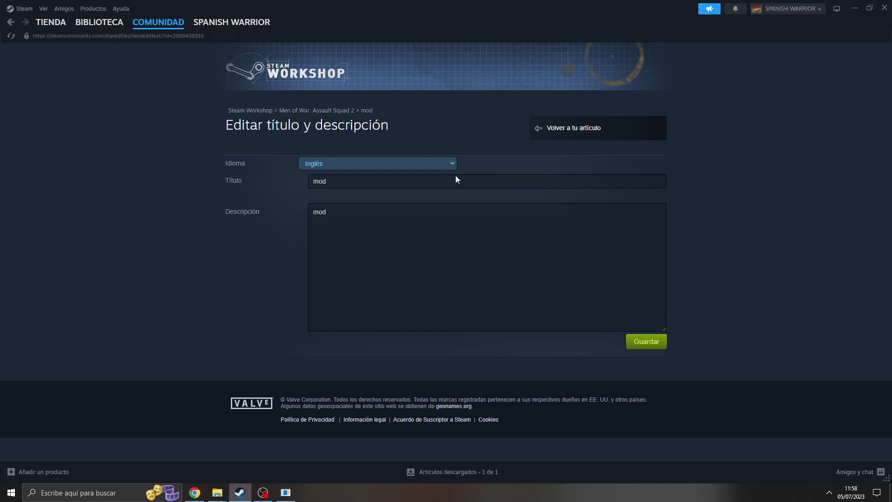
click(539, 134)
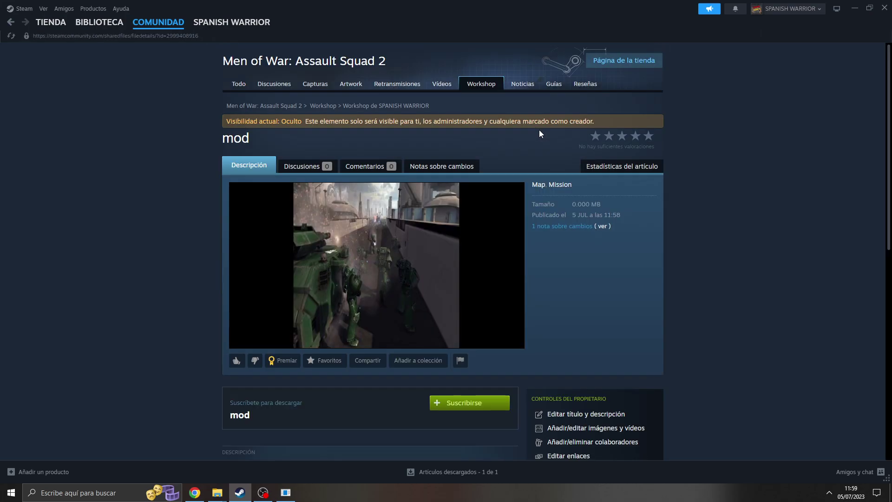
Step: Upload the image subir a youtube from the desktop (Escritorio) to the mod item and return to its page
scroll(612, 294, down, 2)
click(621, 335)
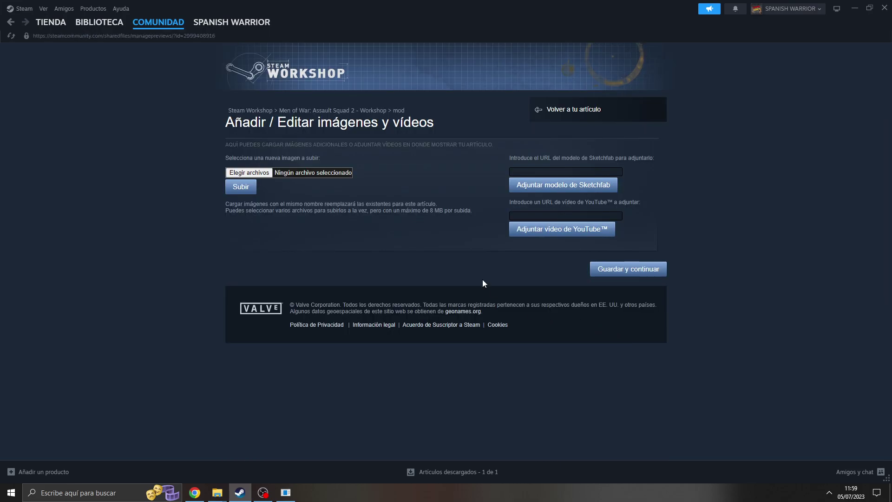
click(249, 174)
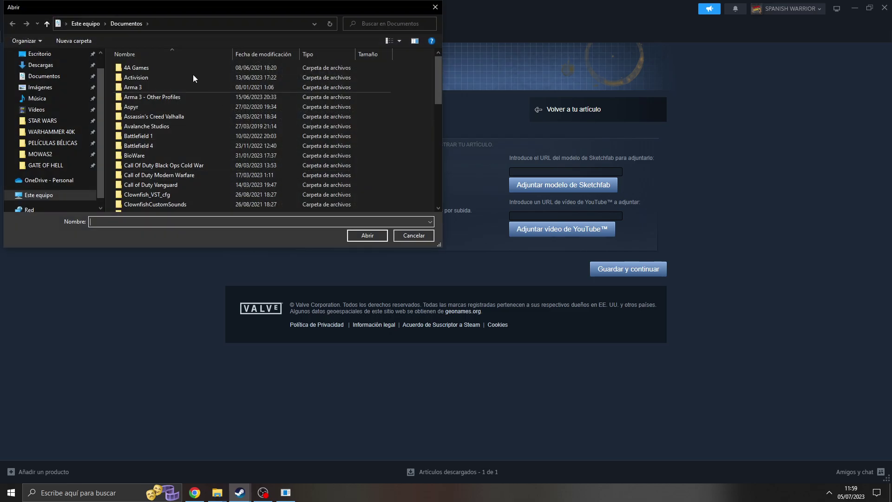
scroll(232, 139, down, 10)
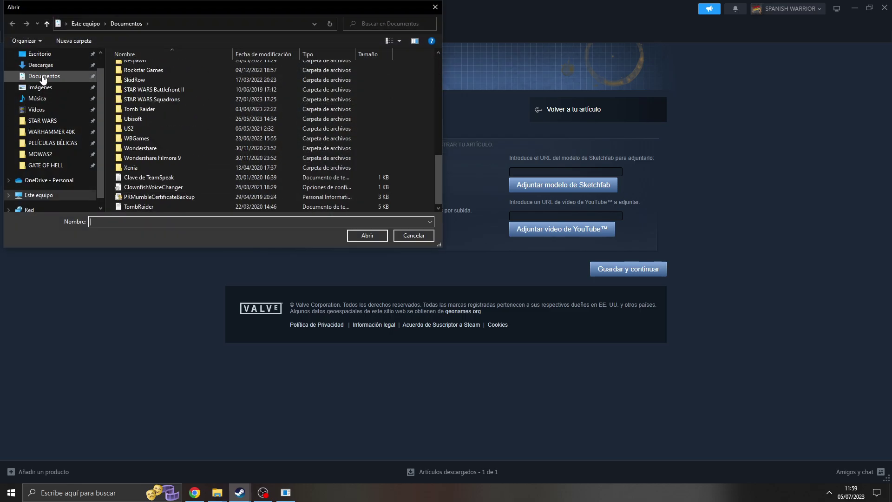
click(52, 54)
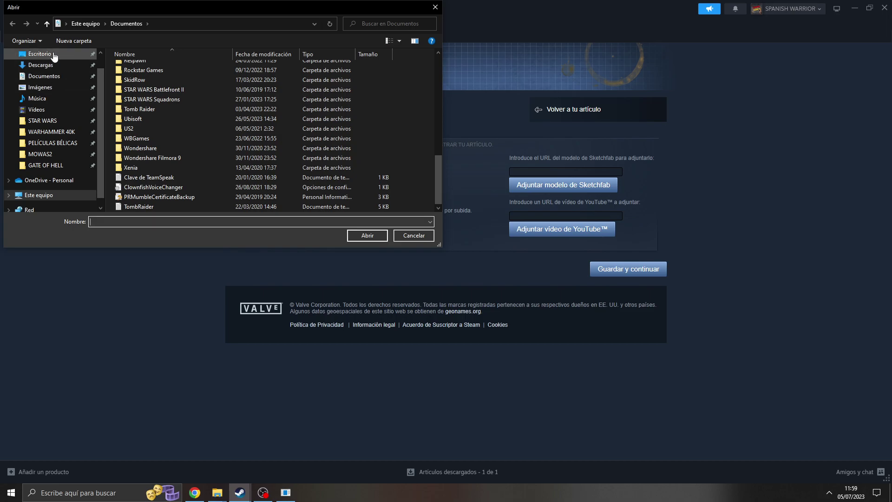
scroll(166, 119, down, 2)
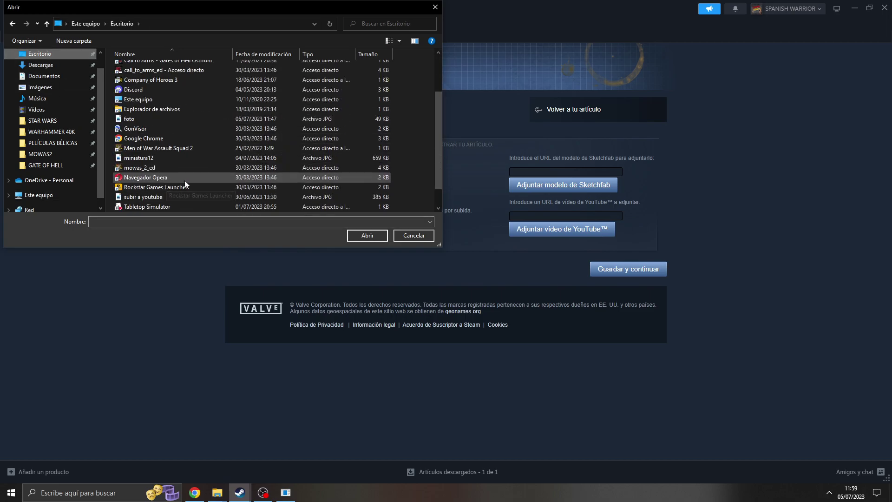
click(160, 196)
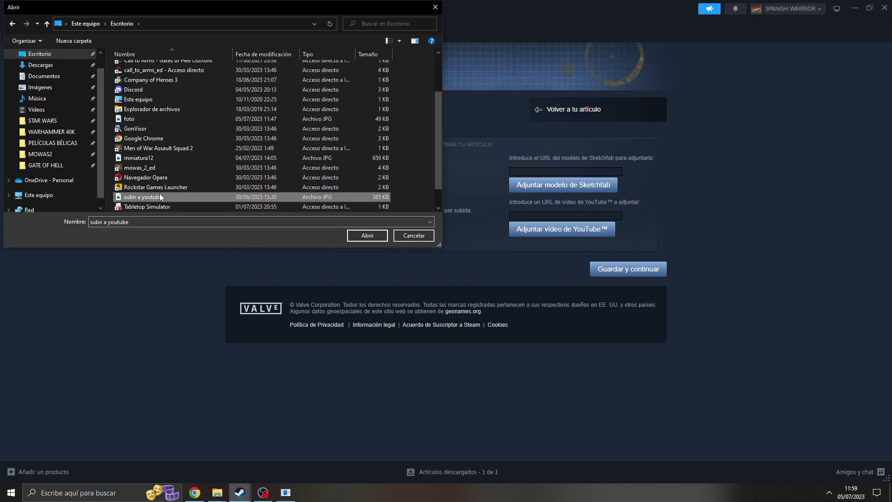
click(368, 235)
click(238, 196)
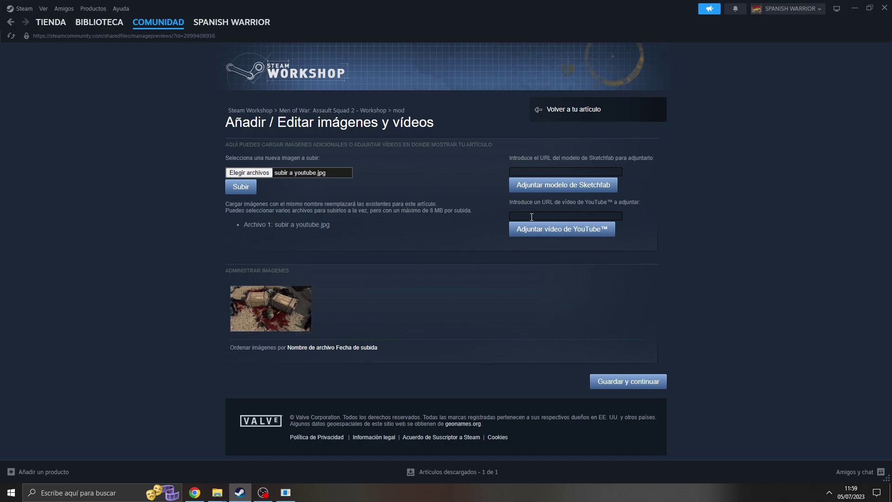
click(536, 112)
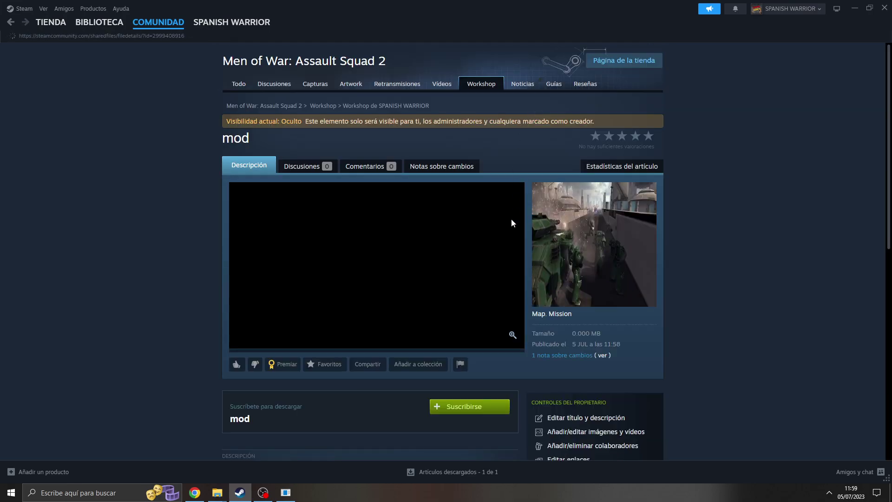
Step: View the list of friends who can be added as collaborators on the mod item and close it
scroll(516, 232, down, 2)
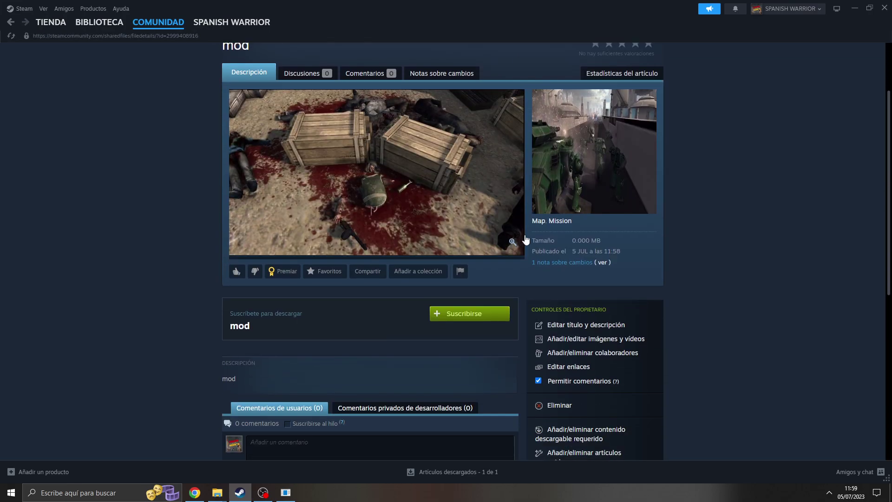
click(592, 354)
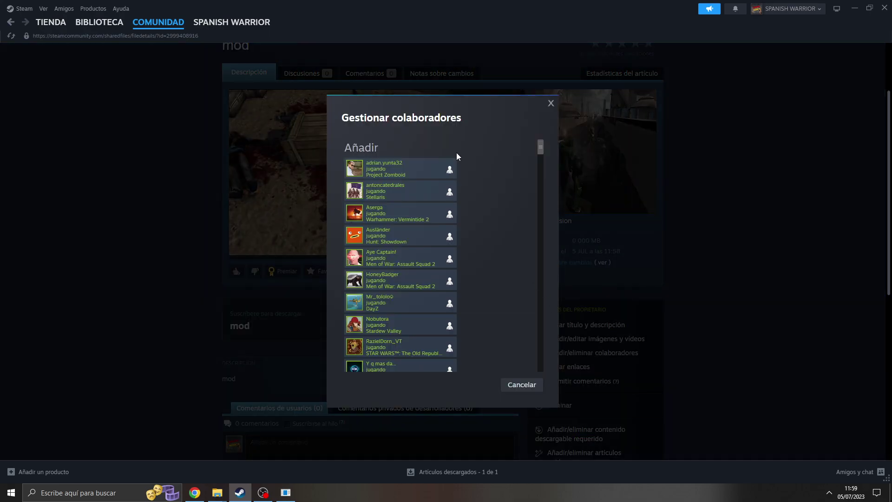
click(551, 104)
scroll(676, 224, up, 2)
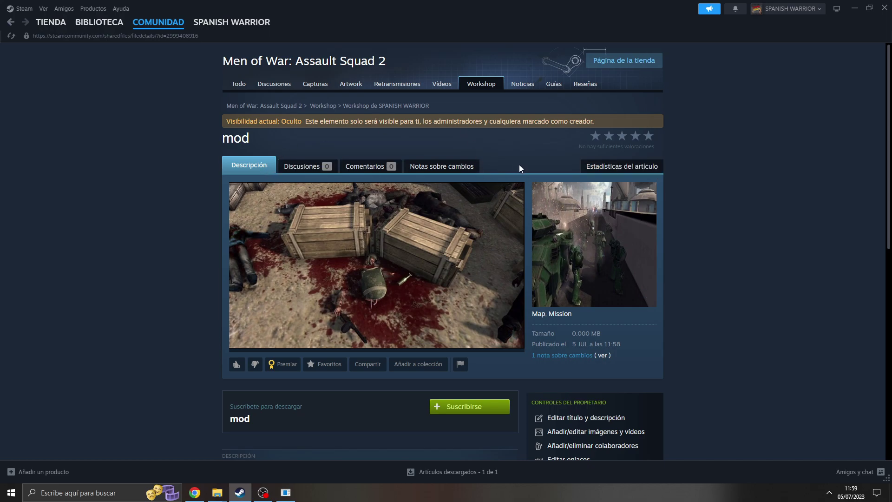
Step: Review the required downloadable content options for the mod item and return to its page
scroll(606, 235, down, 4)
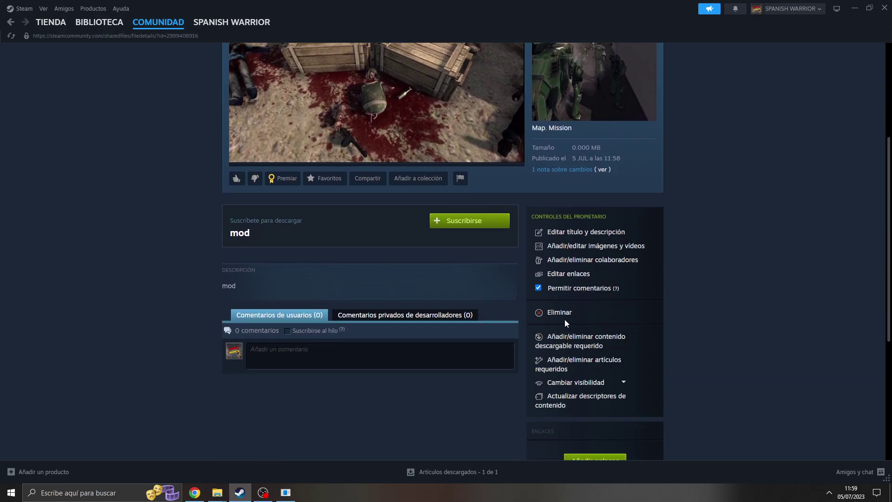
click(587, 347)
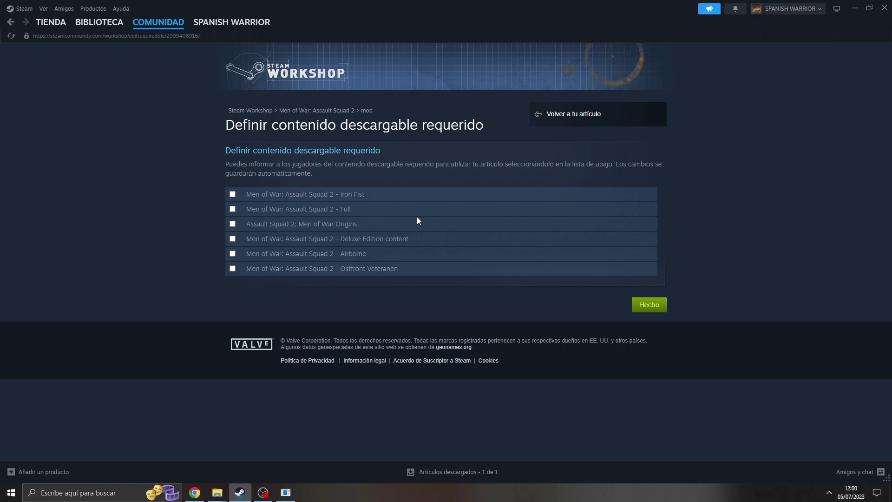
click(539, 115)
Step: Review the mod item's required items setting and its visibility choices without picking one
scroll(700, 203, down, 6)
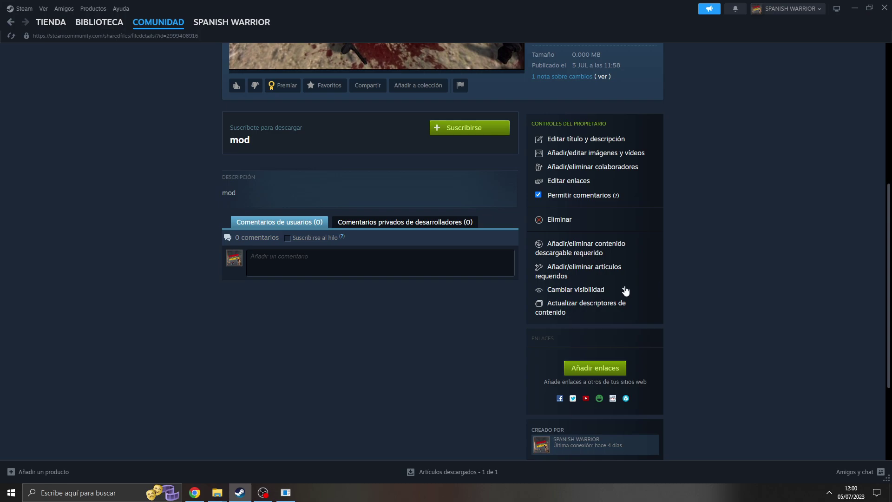
click(589, 271)
click(623, 291)
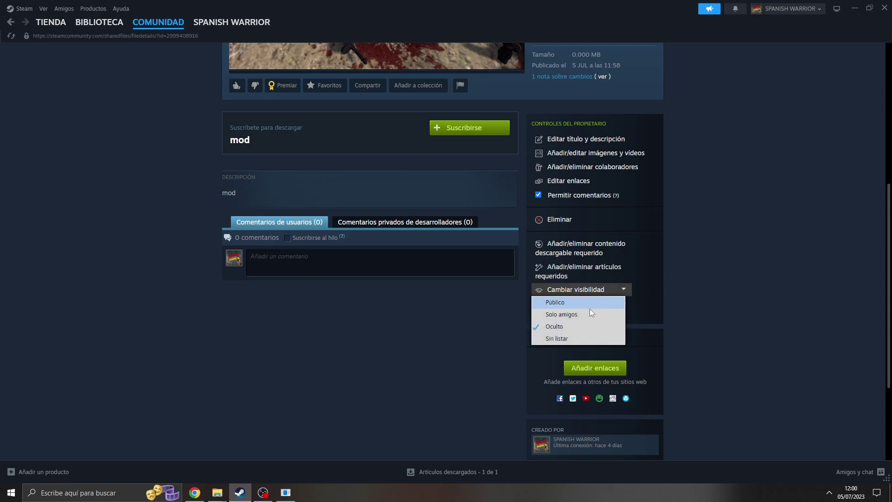
click(624, 292)
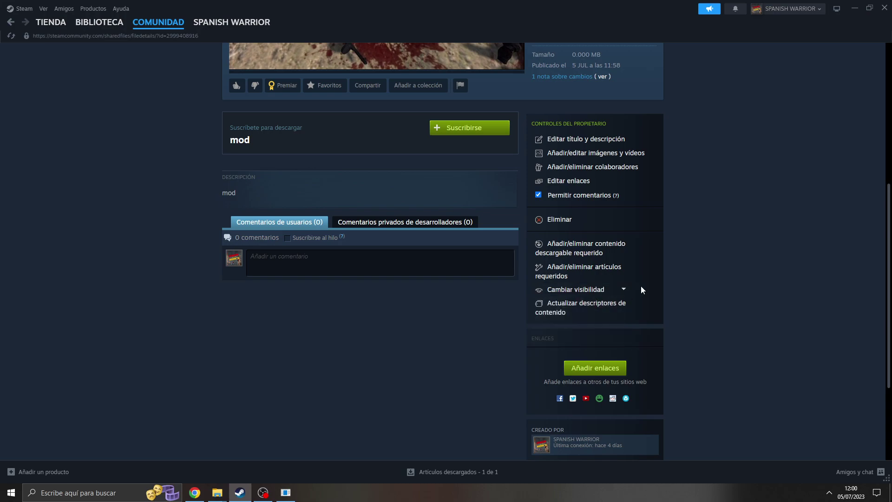
Step: View the external link fields available for the mod item, close them and look over the rest of the page
click(611, 367)
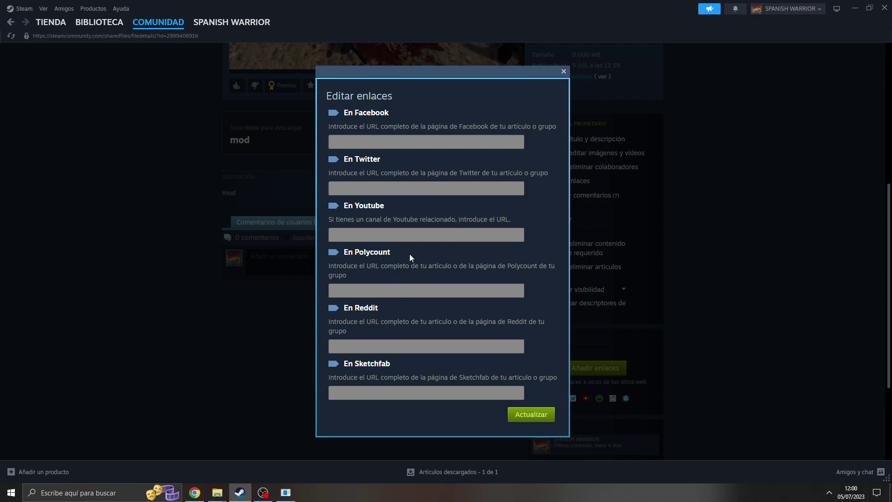
click(562, 72)
scroll(671, 272, down, 1)
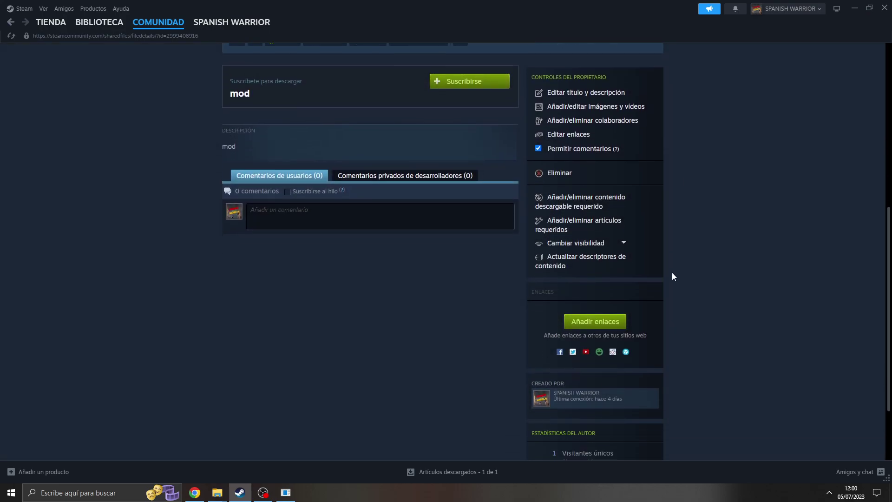
scroll(671, 272, down, 2)
scroll(672, 273, up, 3)
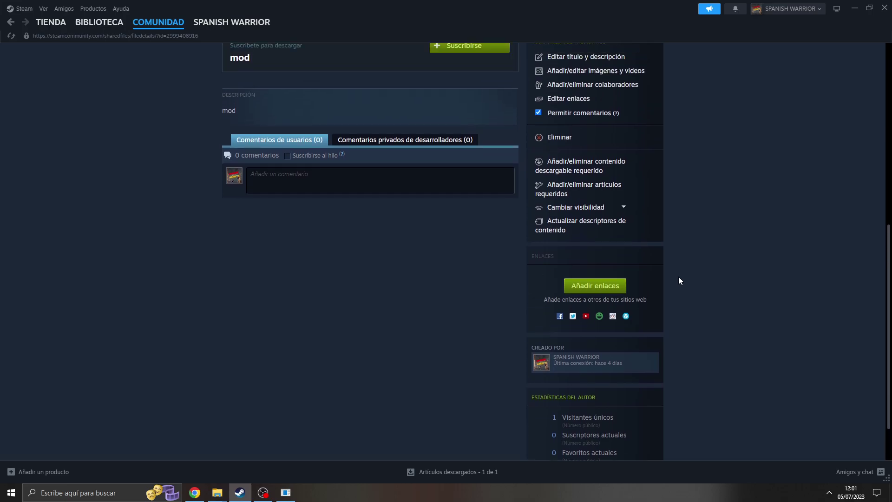
scroll(657, 274, up, 2)
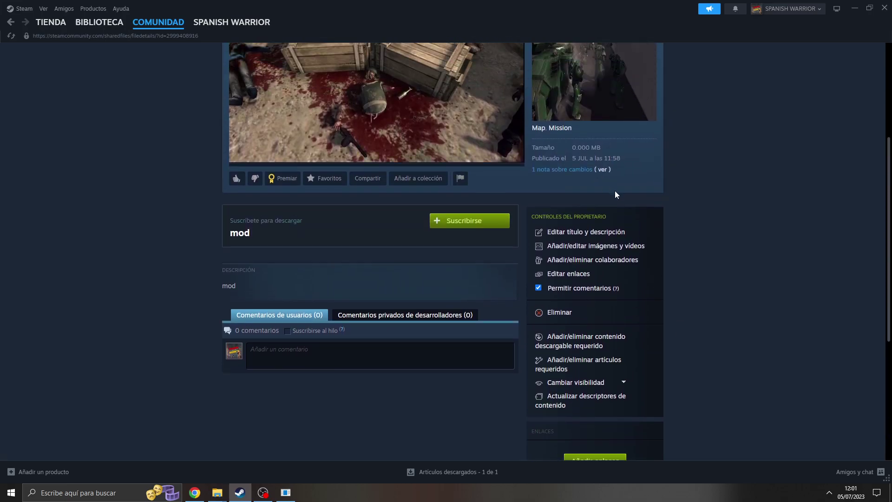
Step: View the mod item's change notes, open the update's edit form to check its language setting, and return to the item page
click(603, 170)
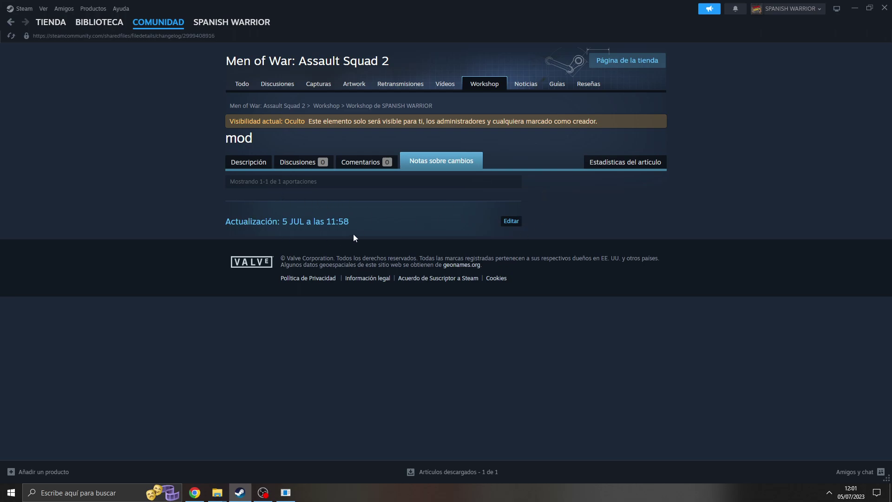
click(511, 221)
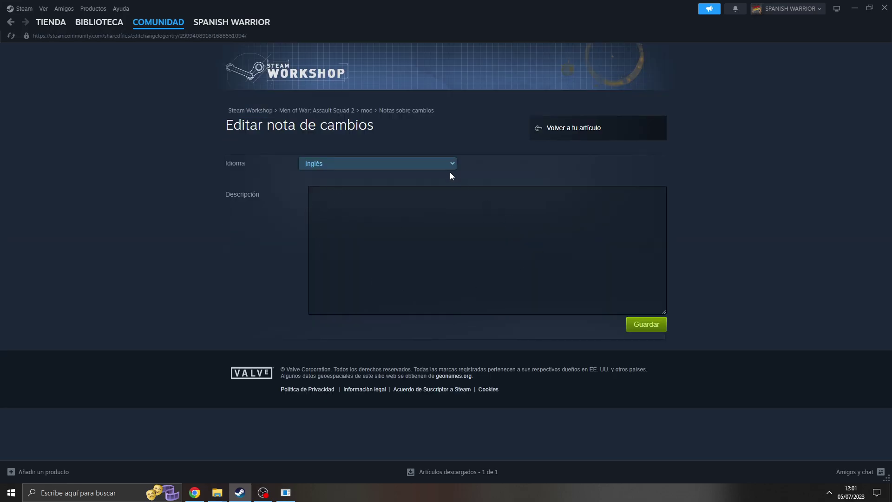
click(450, 168)
click(451, 169)
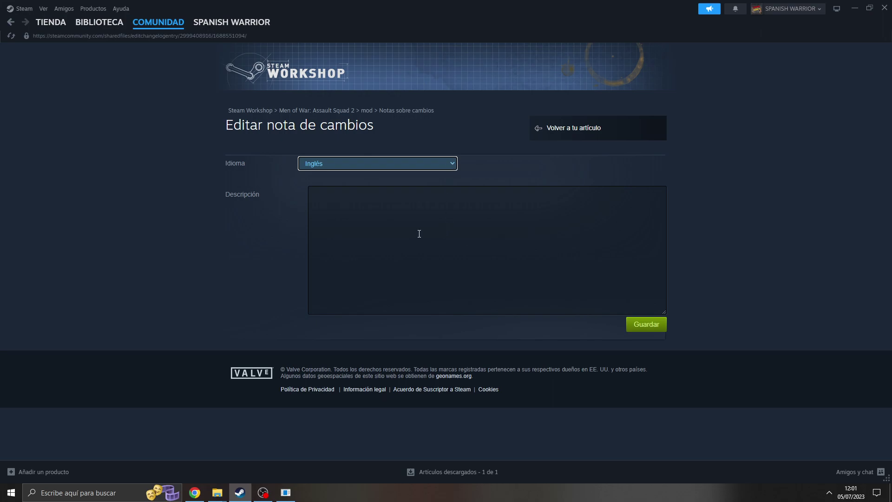
click(535, 129)
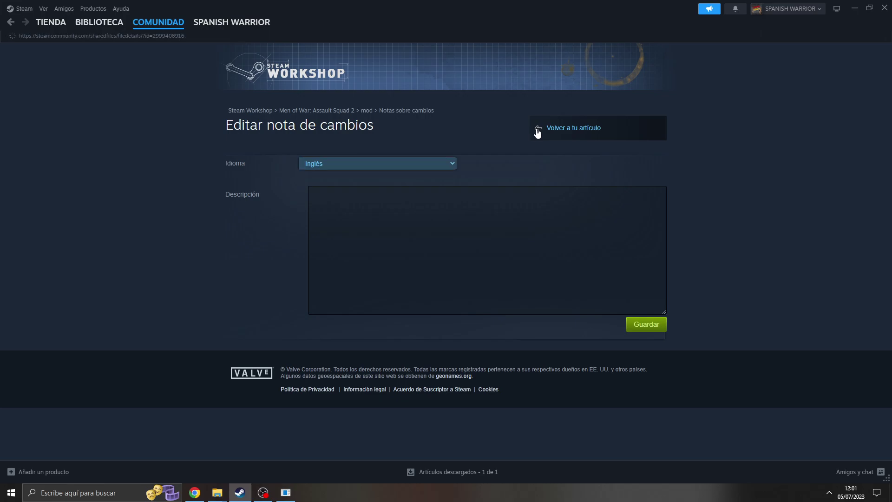
scroll(549, 261, down, 2)
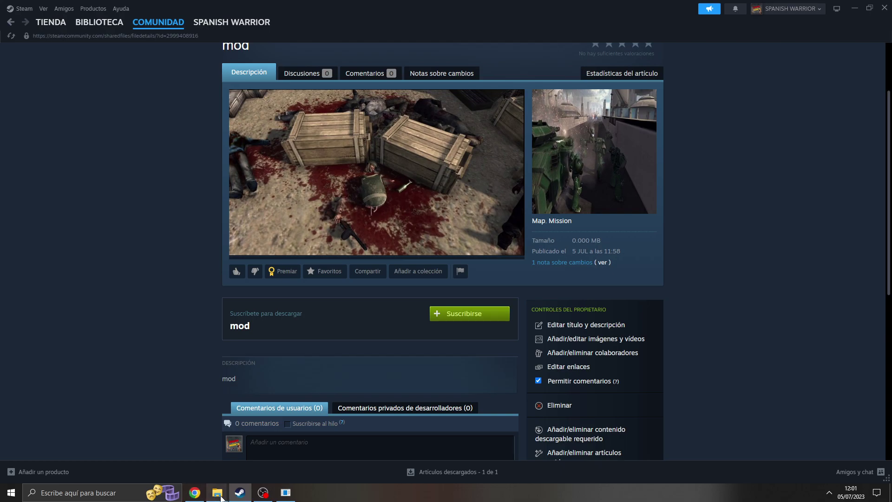
Step: Switch to File Explorer and view the mod nuevo folder and the Men of War Assault Squad 2 mods folder
mouse_move(217, 491)
click(248, 450)
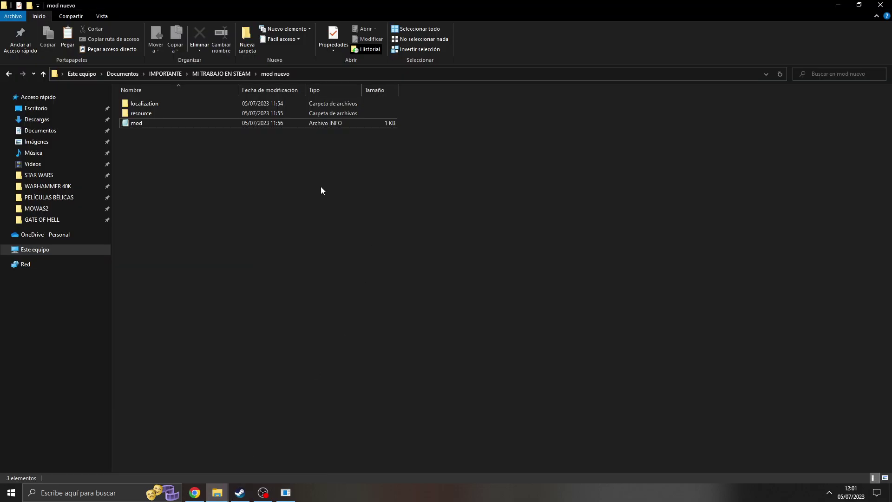
mouse_move(218, 492)
click(174, 449)
double_click(197, 103)
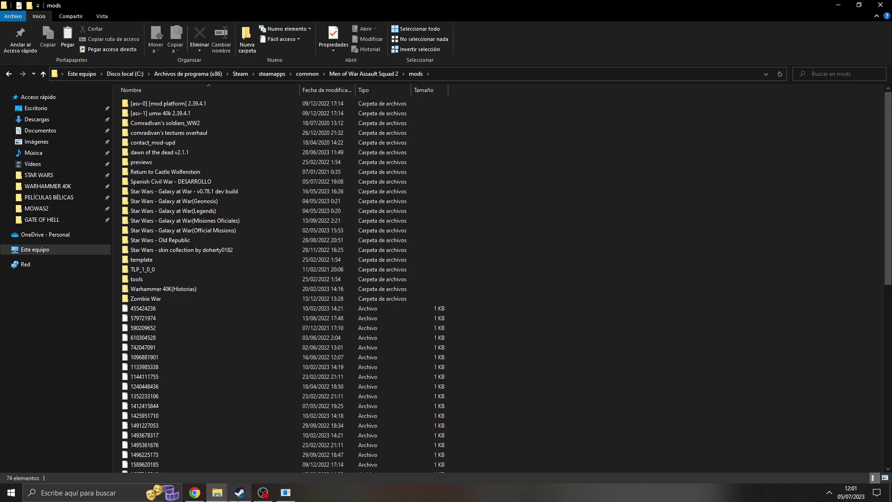
Step: Inspect the resource, map and single folders inside mod nuevo and return to the MI TRABAJO EN STEAM folder
mouse_move(219, 492)
click(265, 454)
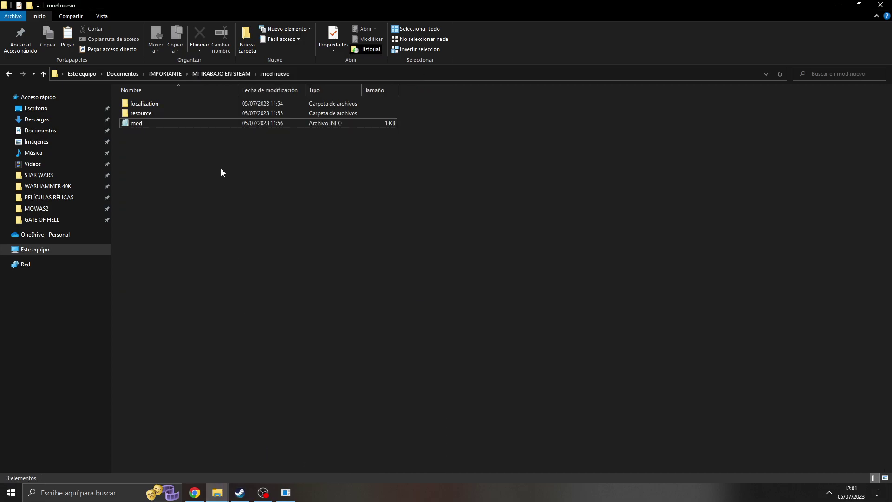
click(156, 114)
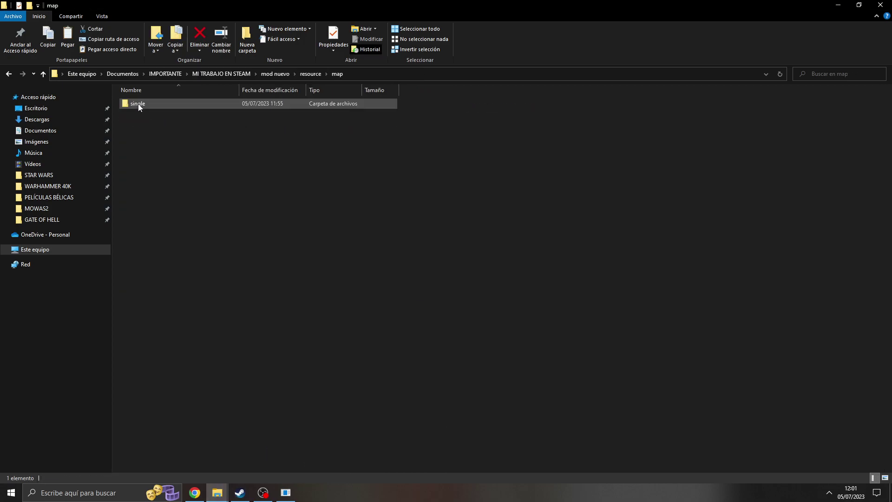
double_click(136, 103)
double_click(141, 106)
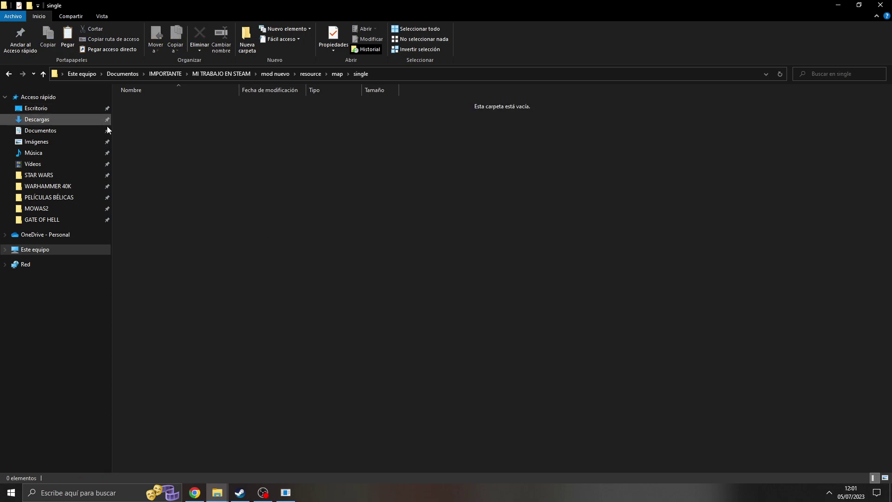
click(9, 75)
click(9, 74)
click(9, 75)
click(9, 75)
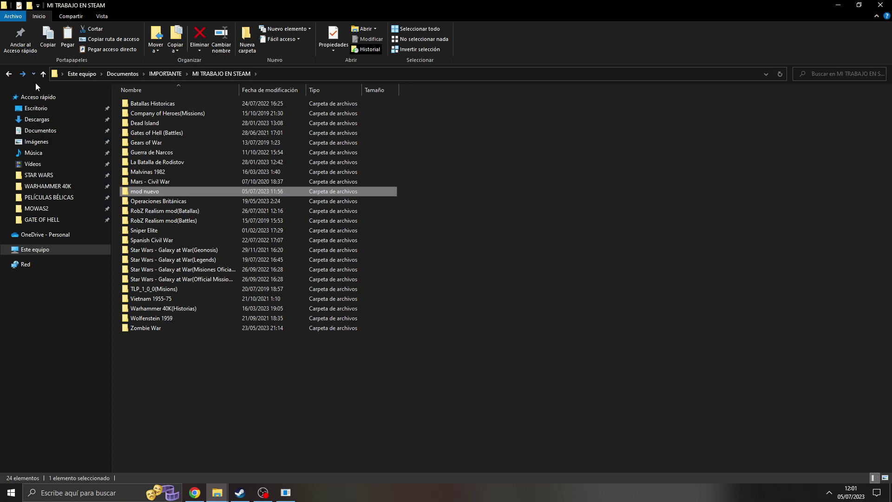
Step: Switch to Digitalmindsoft Workshop Upload, look for the mod item in the list sorted by title, and close the tool
click(287, 492)
click(183, 105)
scroll(211, 151, down, 3)
scroll(211, 151, down, 3)
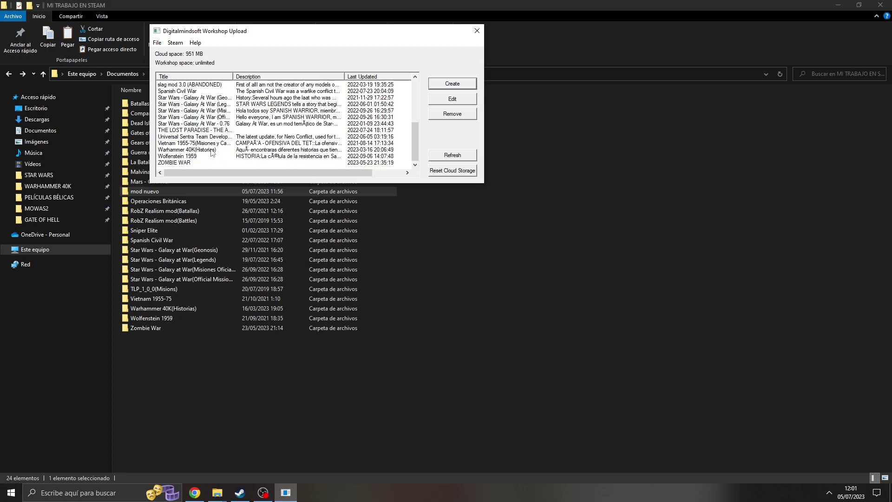
click(187, 124)
key(m)
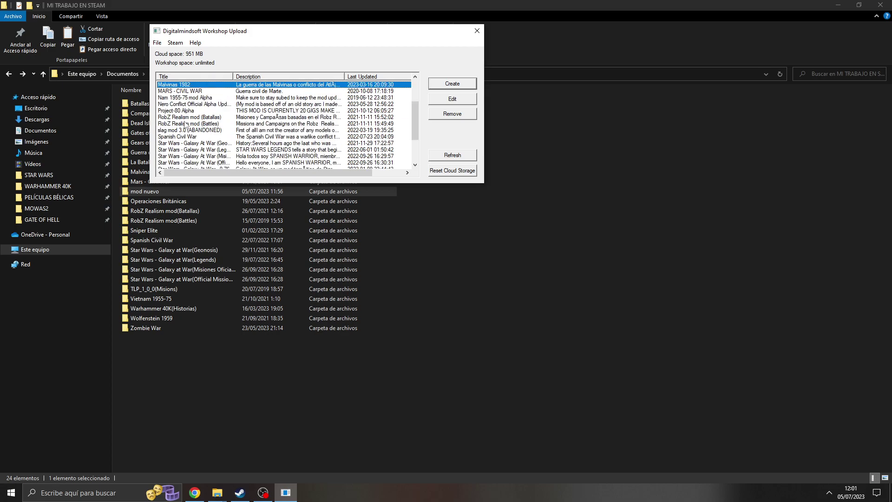
scroll(184, 125, up, 2)
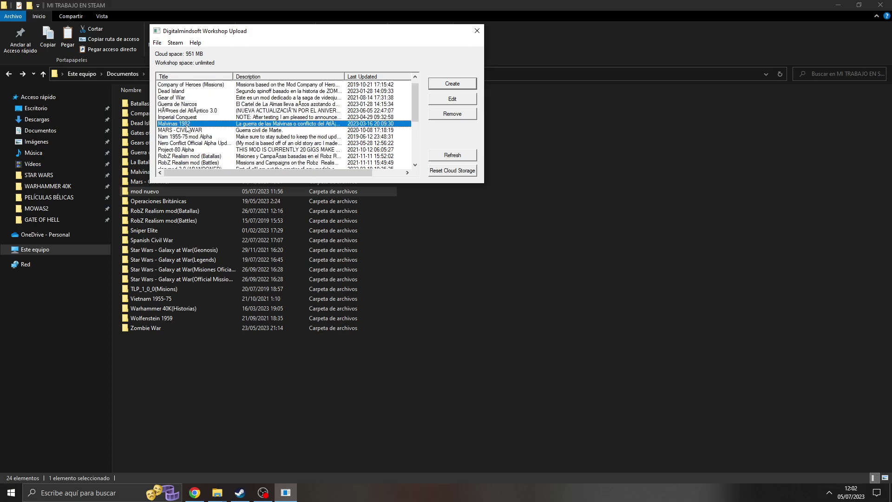
click(475, 32)
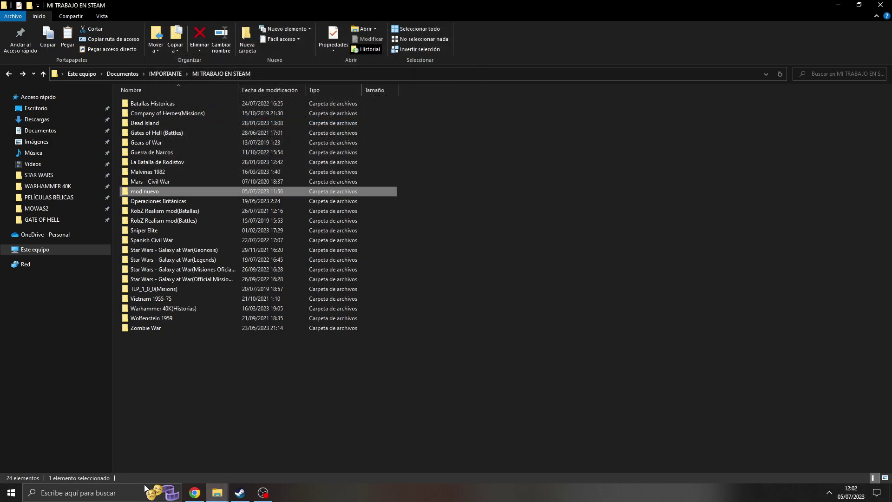
Step: Launch mowas_2_workshop from the Men of War Assault Squad 2 game folder
click(217, 492)
click(192, 458)
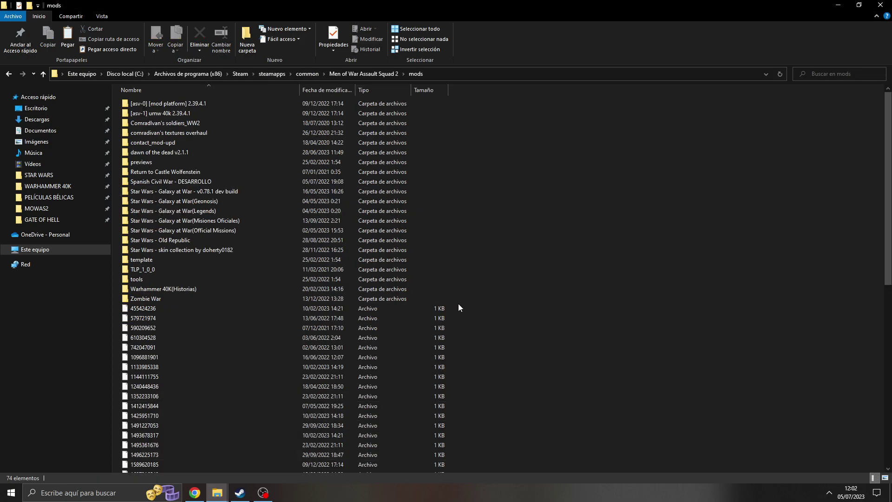
key(alt+Up)
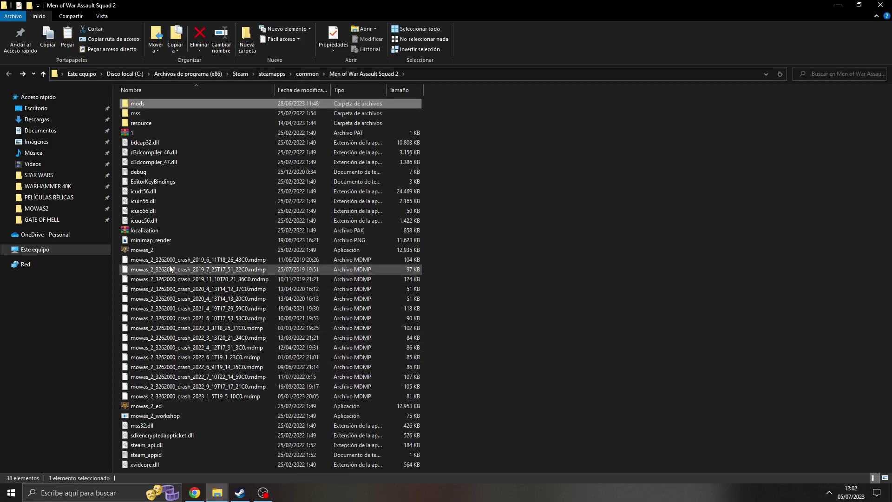
click(159, 405)
double_click(160, 415)
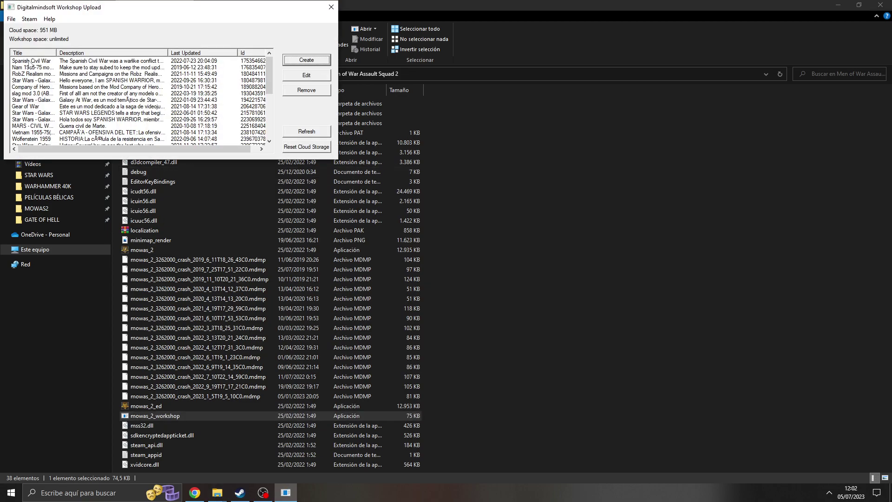
Step: Sort the Workshop items by title, open the mod entry for editing and move the dialog clear of the list
click(25, 53)
scroll(32, 99, down, 3)
click(21, 120)
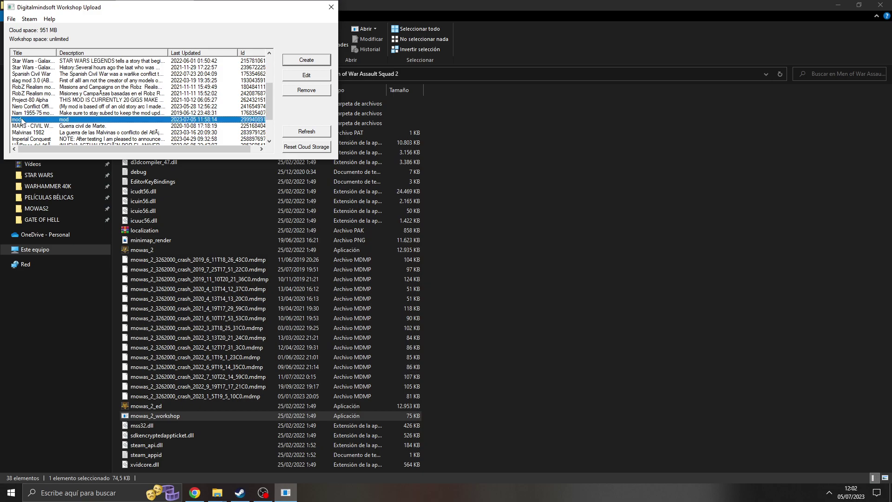
click(308, 78)
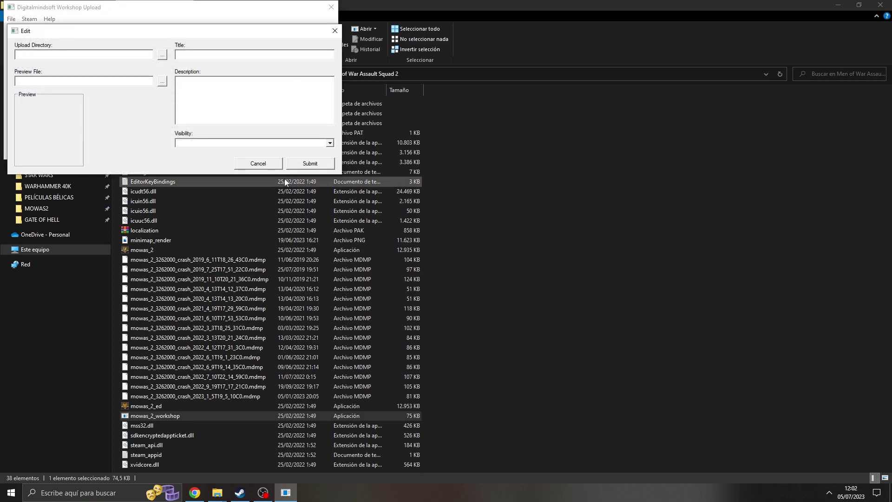
drag(241, 11, 601, 86)
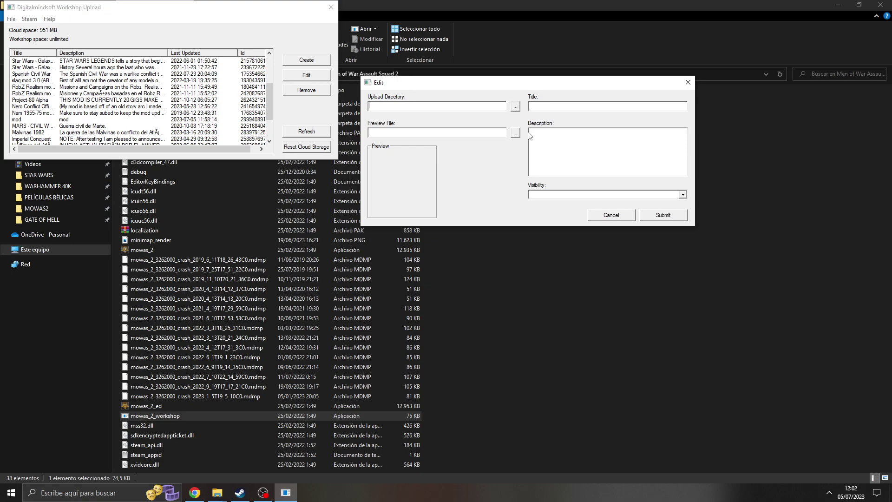
Step: Set the upload directory to the mod nuevo folder in Documents, IMPORTANTE, MI TRABAJO EN STEAM
click(516, 107)
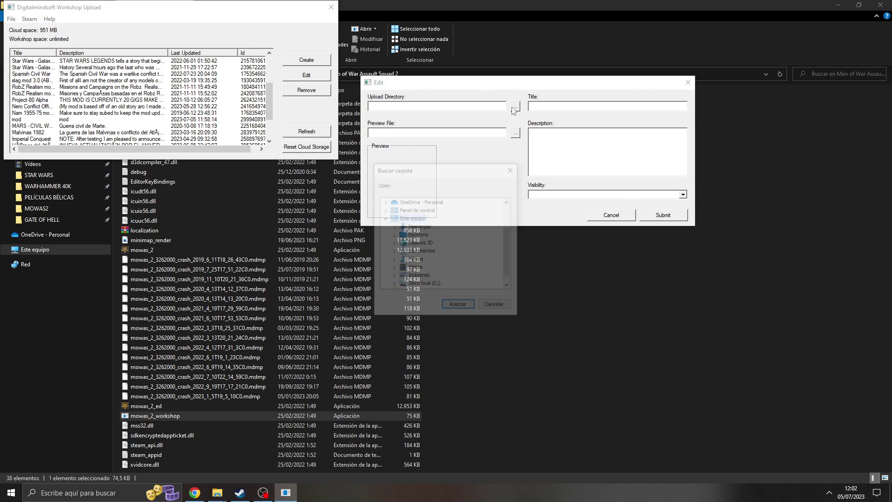
click(398, 258)
scroll(452, 247, down, 5)
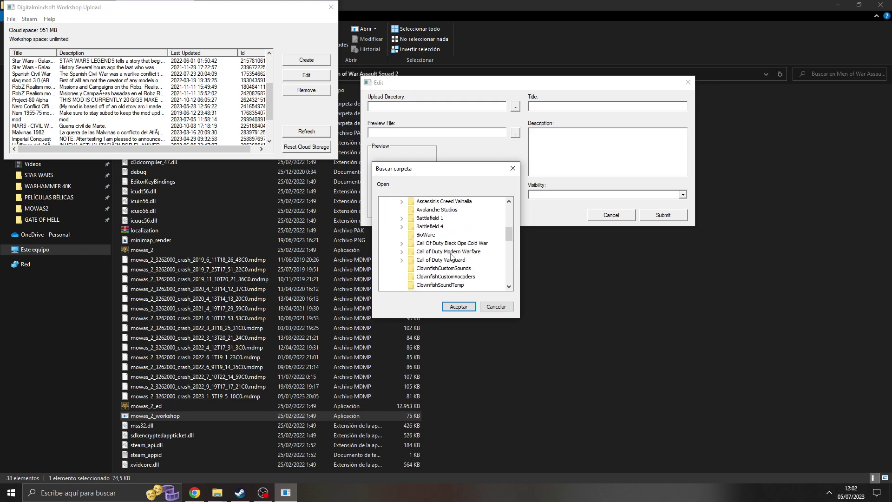
double_click(450, 246)
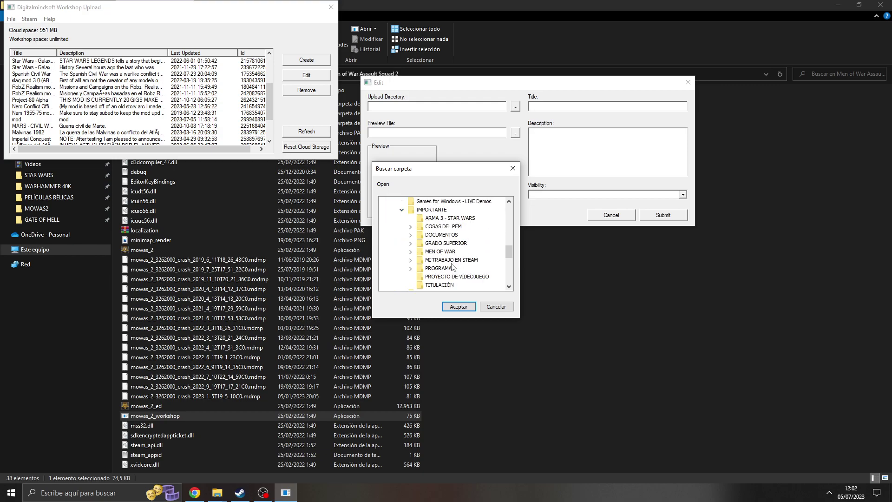
click(411, 260)
scroll(475, 255, down, 2)
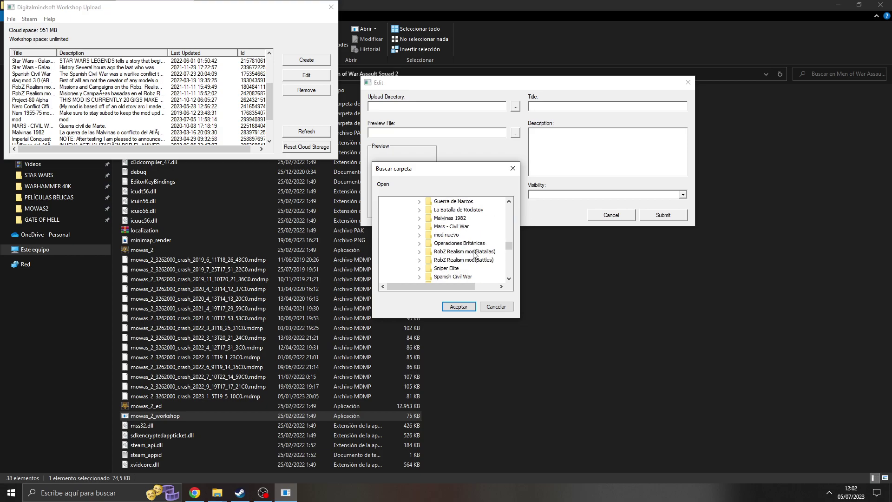
click(446, 234)
click(460, 308)
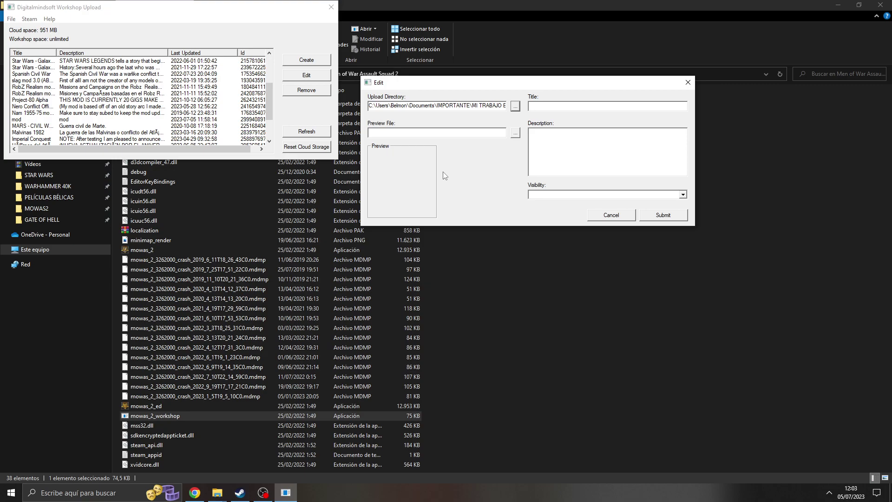
Step: Inspect the Call to Arms - Gates of Hell localizations folder through default, interface, text and mission down to single
click(515, 295)
key(alt+Up)
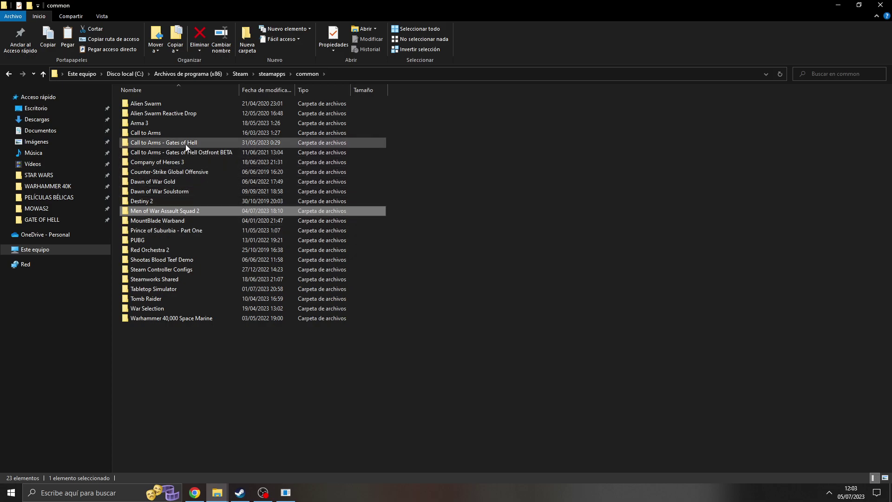
double_click(204, 142)
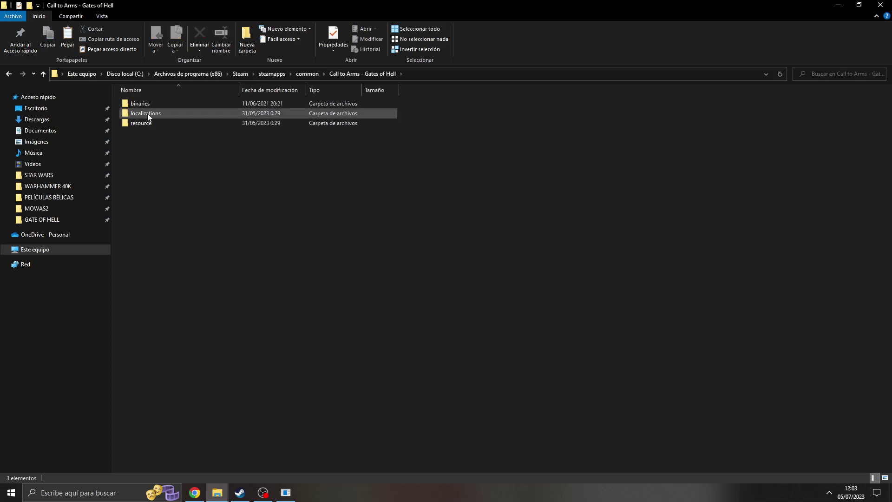
mouse_move(147, 115)
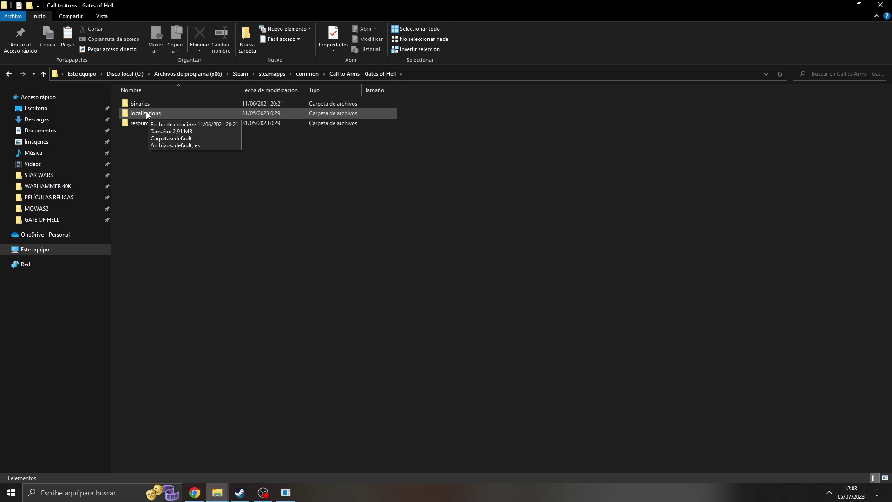
double_click(147, 114)
double_click(146, 104)
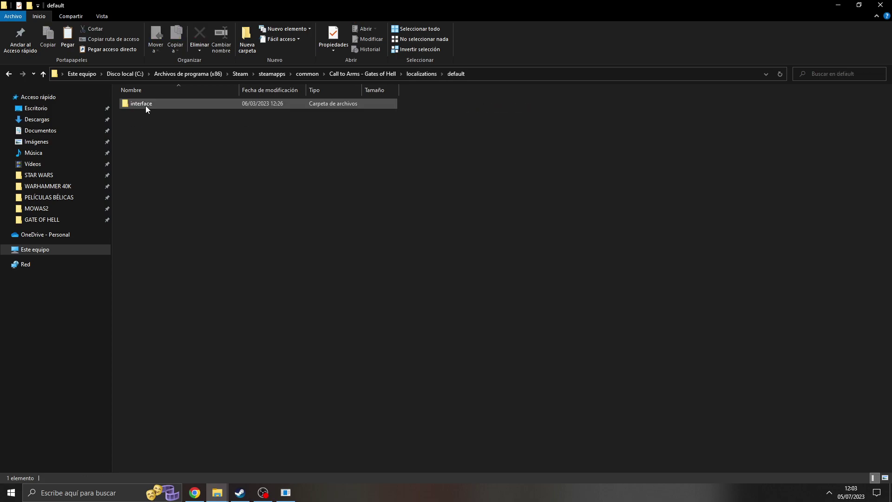
double_click(146, 104)
double_click(146, 104)
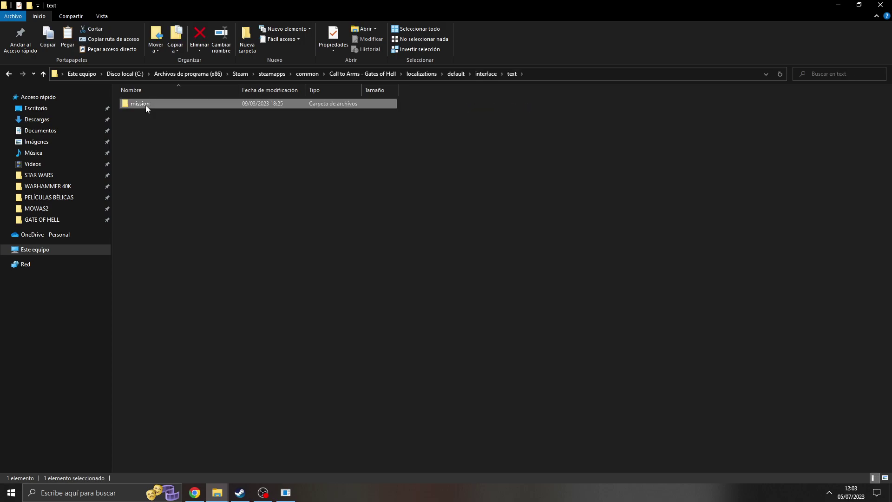
double_click(146, 104)
double_click(146, 104)
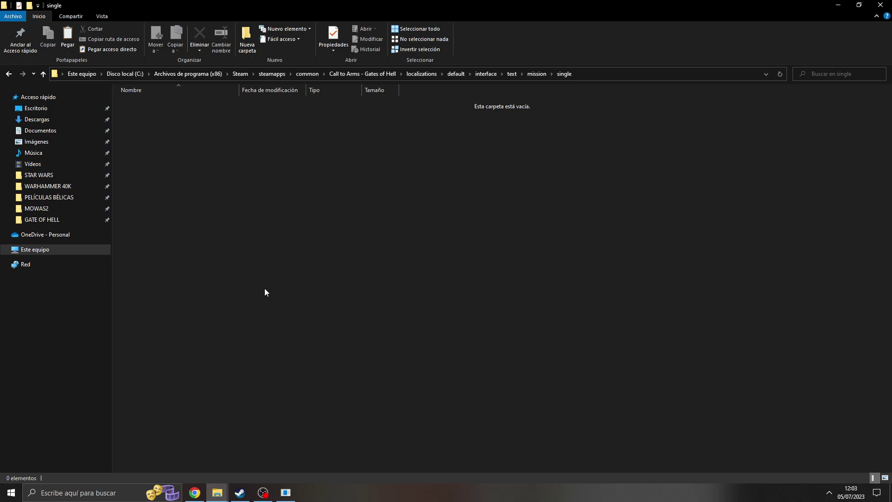
Step: Return to the Call to Arms - Gates of Hell root folder and inspect resource through map down to single
key(BackSpace)
key(BackSpace)
key(BackSpace)
key(BackSpace)
key(BackSpace)
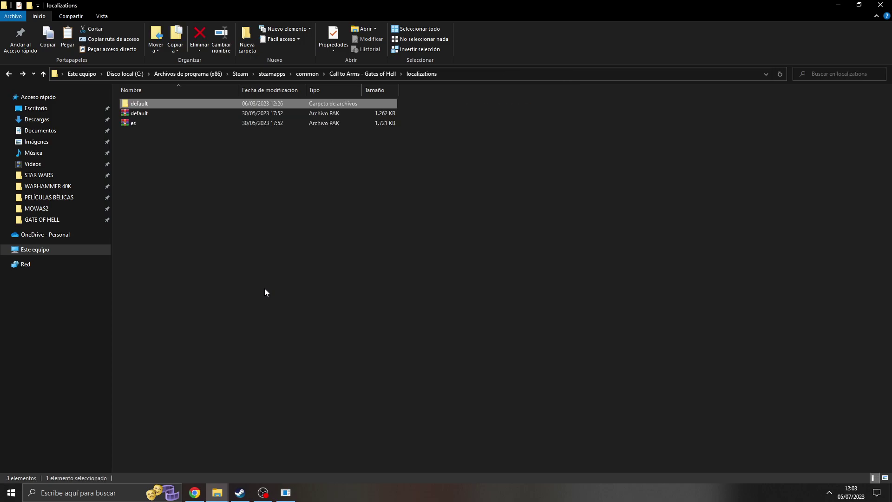
key(BackSpace)
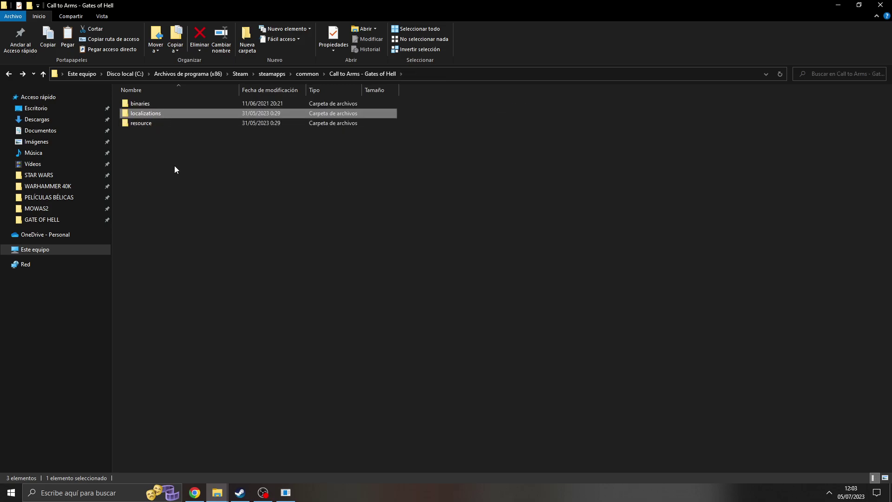
double_click(148, 123)
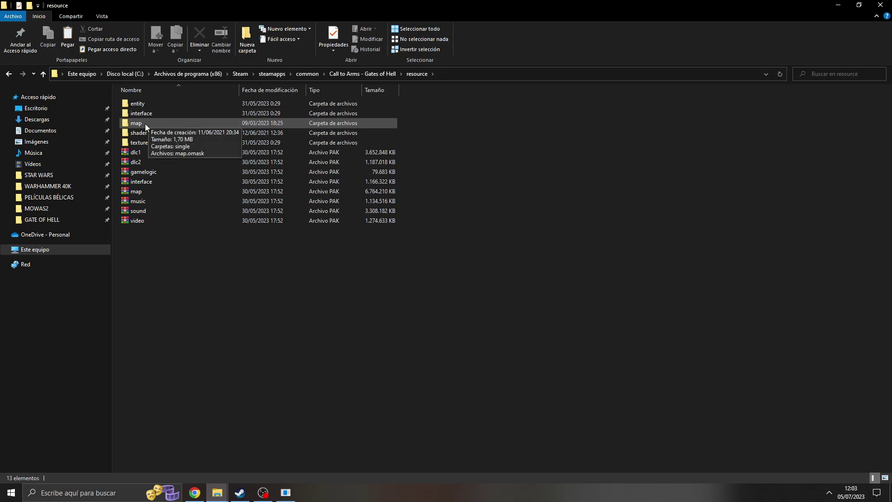
double_click(146, 123)
double_click(151, 104)
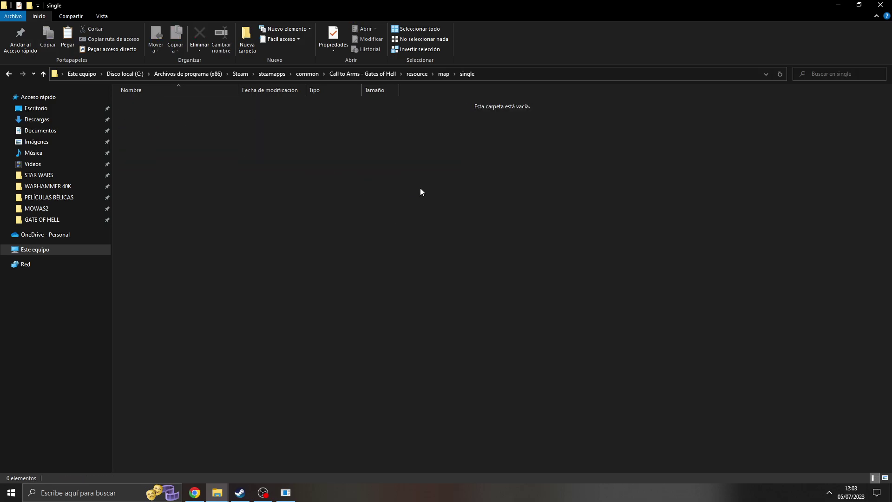
Step: Go back up to the common folder, reopen Call to Arms - Gates of Hell and review its top-level folders
key(alt+Up)
key(alt+Up)
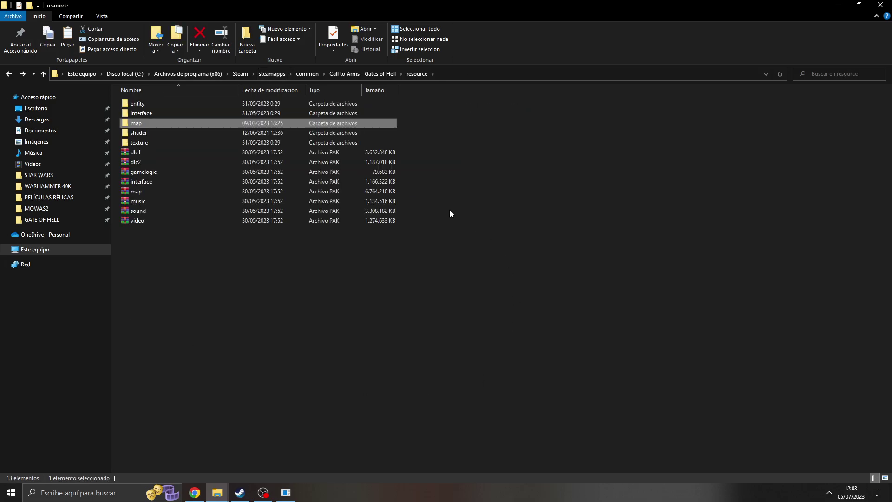
key(alt+Up)
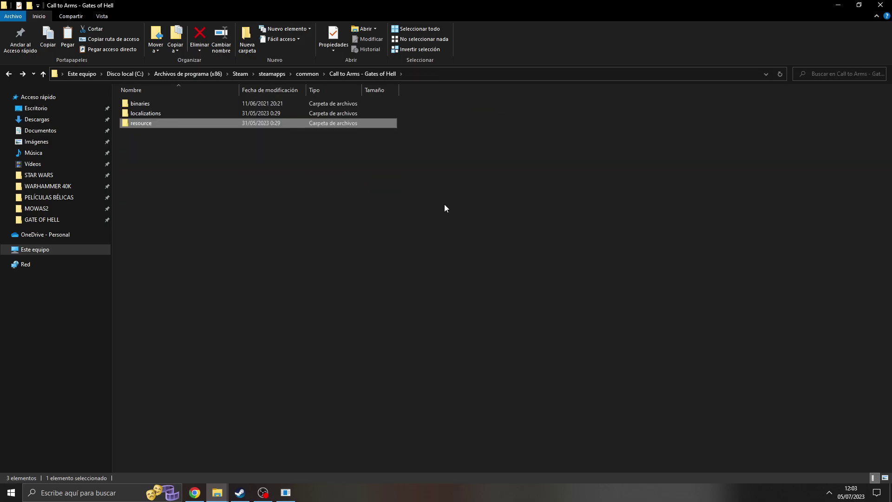
click(311, 74)
double_click(200, 142)
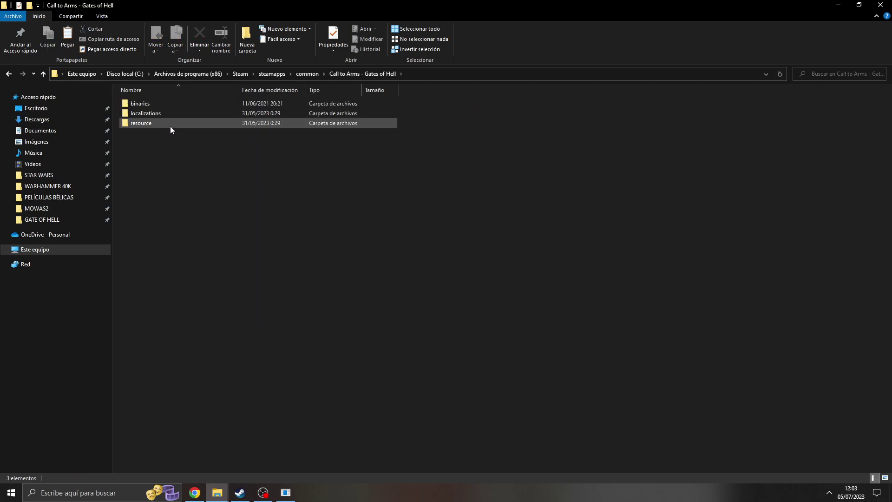
mouse_move(171, 127)
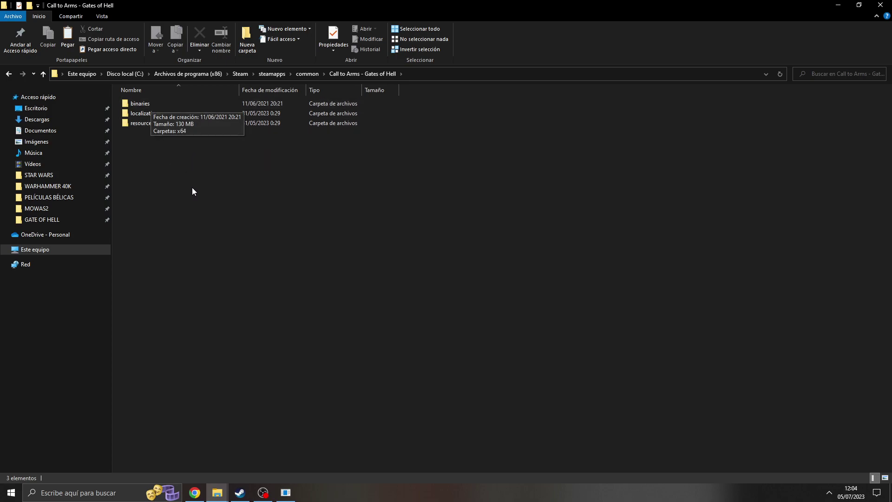
Step: In the MI TRABAJO EN STEAM window, inspect Gates of Hell (Battles) through resource, map and single down to 03_War
click(217, 492)
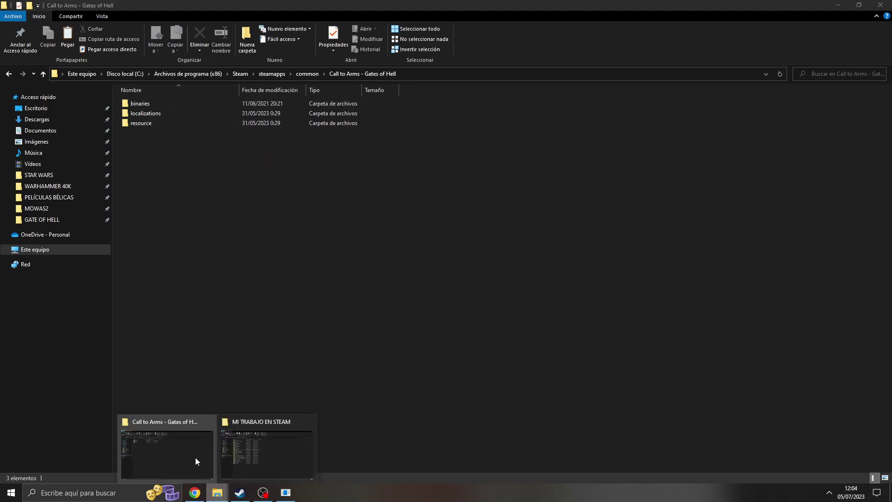
click(235, 443)
click(384, 417)
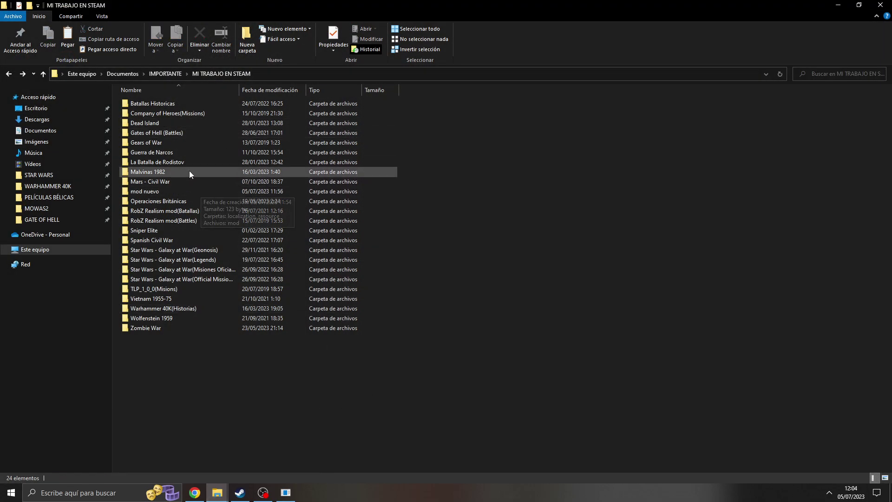
double_click(166, 133)
double_click(145, 115)
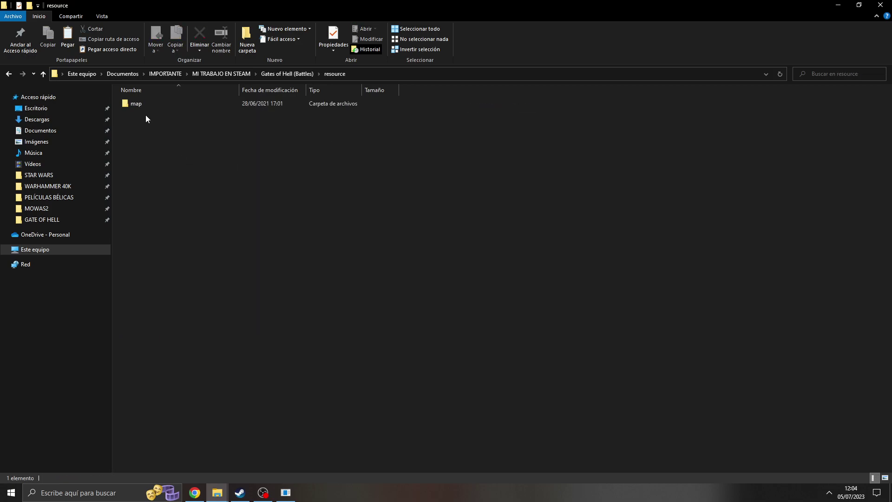
double_click(141, 104)
double_click(142, 105)
double_click(151, 104)
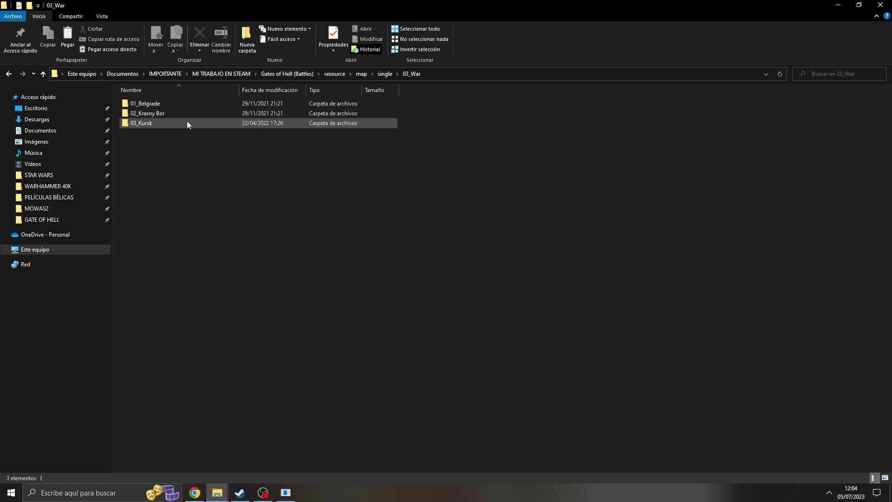
Step: Return to Gates of Hell (Battles) and inspect localizations through default, interface, text, mission and single down to the 03_War text files
key(BackSpace)
key(BackSpace)
key(BackSpace)
key(BackSpace)
click(142, 105)
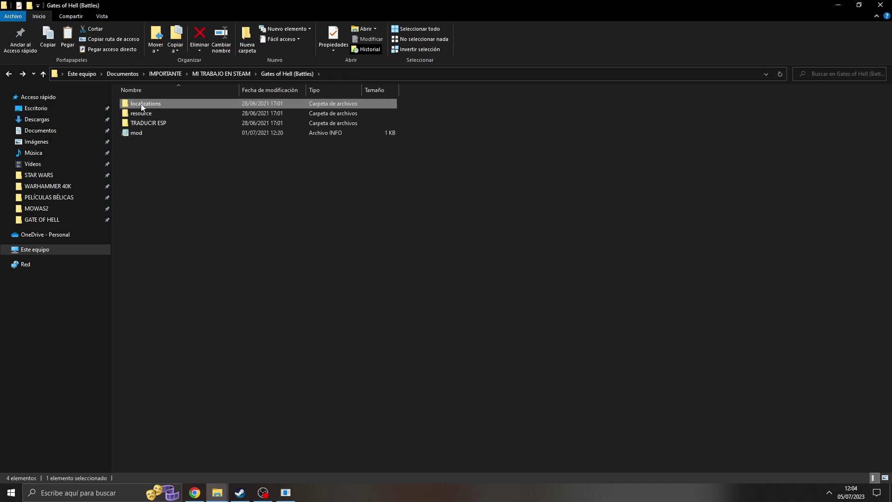
double_click(141, 104)
double_click(140, 104)
double_click(141, 104)
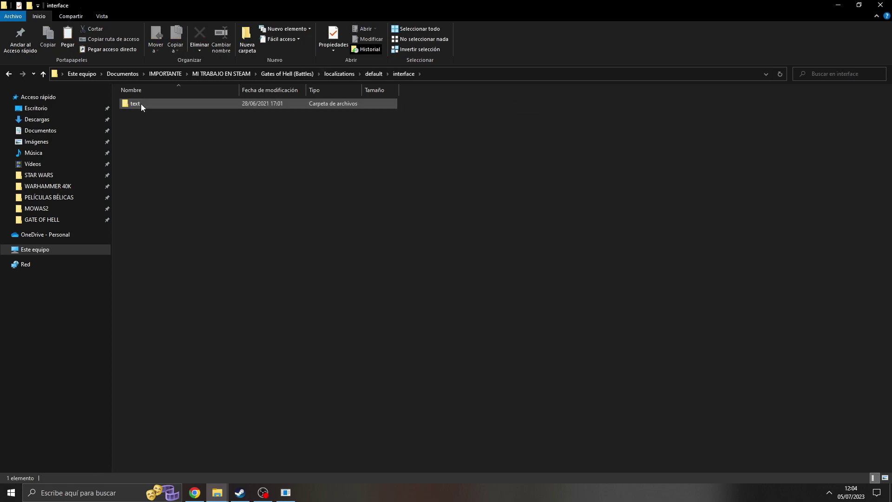
double_click(140, 104)
double_click(142, 104)
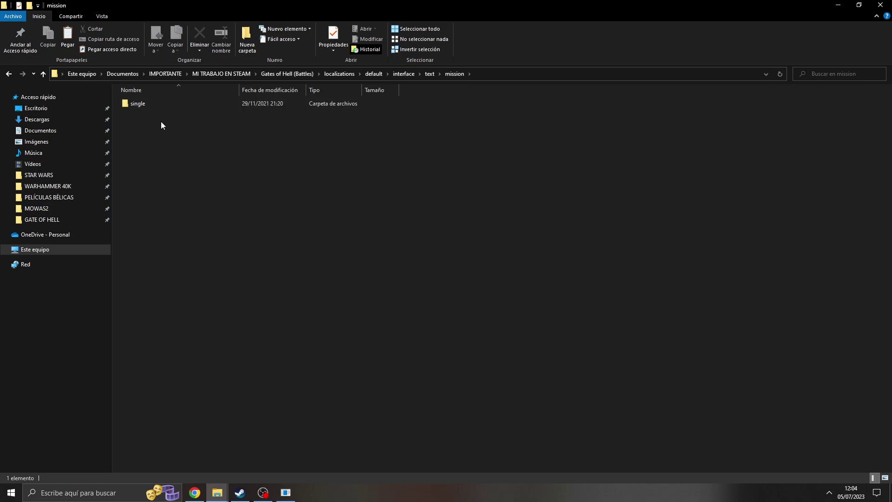
double_click(149, 103)
double_click(169, 104)
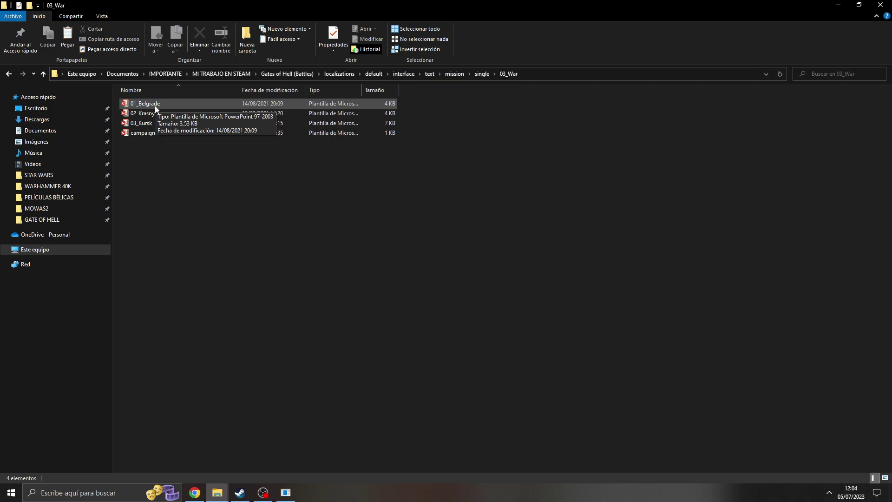
Step: View the mod info file in the Gates of Hell (Battles) root, close it and return to MI TRABAJO EN STEAM
key(alt+Up)
key(alt+Up)
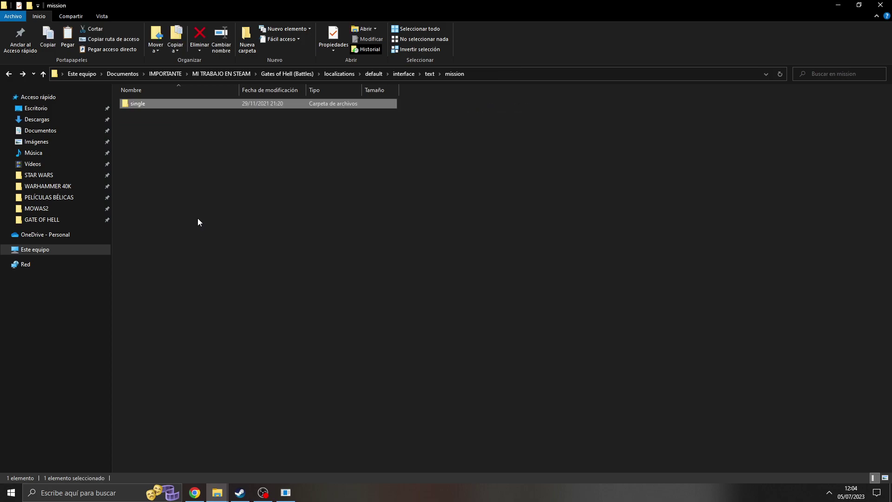
key(alt+Up)
key(alt+Up)
key(alt+Up)
key(alt+Up)
key(alt+Up)
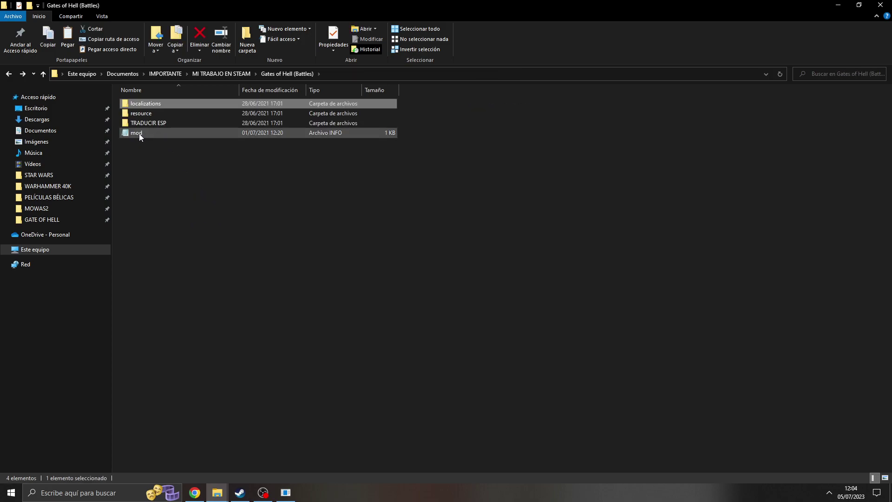
double_click(138, 133)
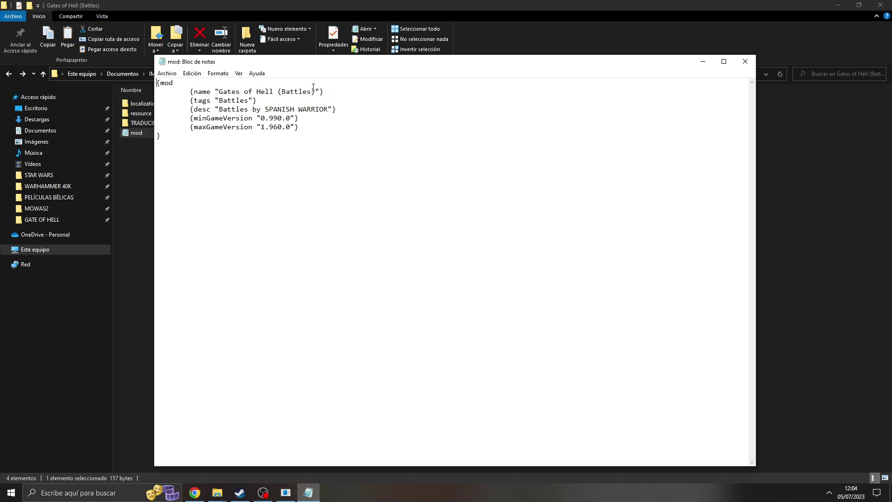
click(744, 61)
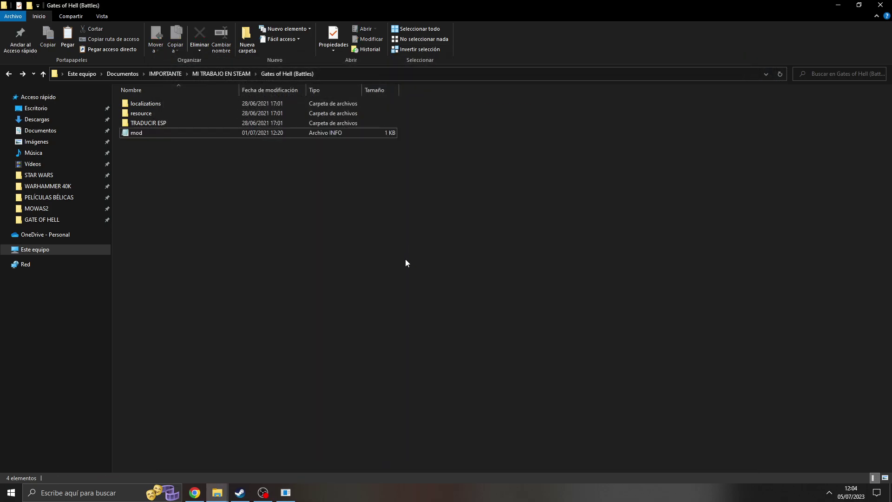
key(alt+Up)
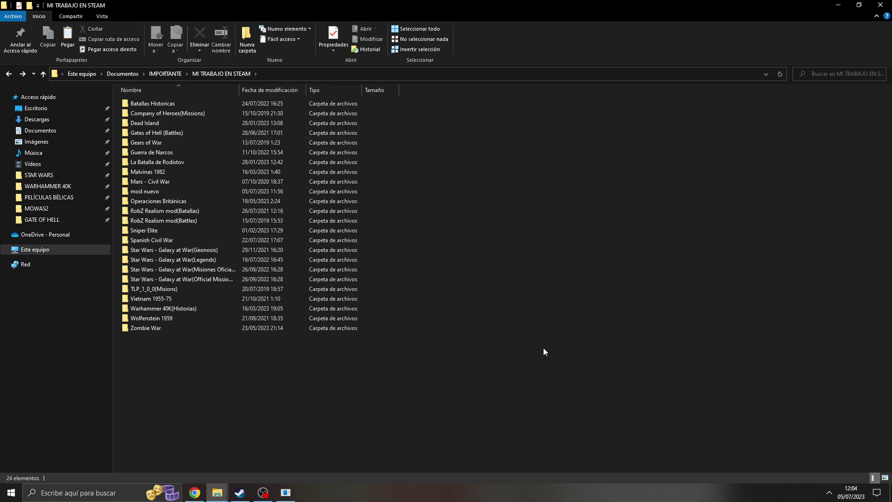